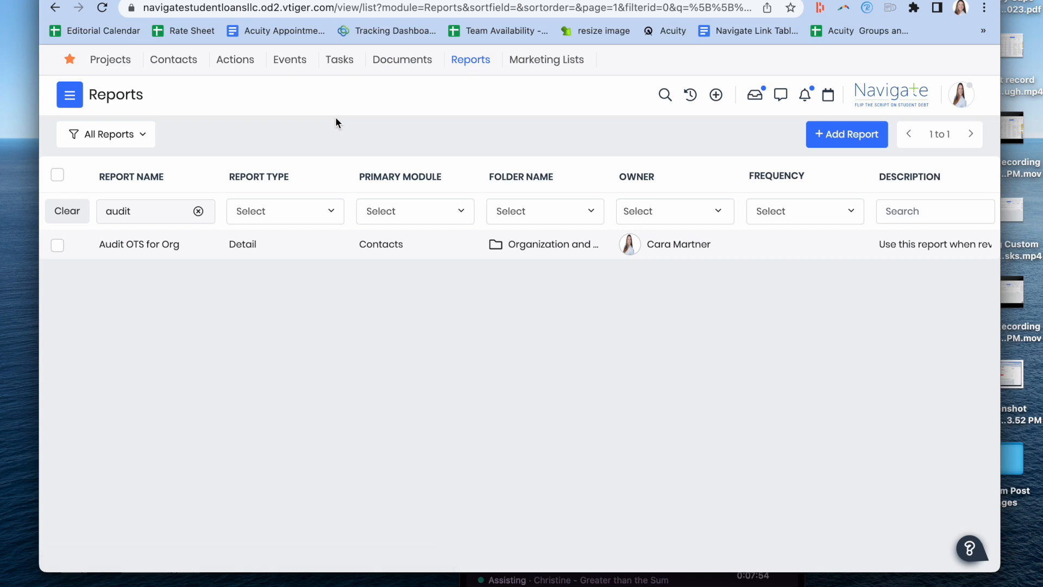
pyautogui.doubleClick(160, 212)
pyautogui.write('testi')
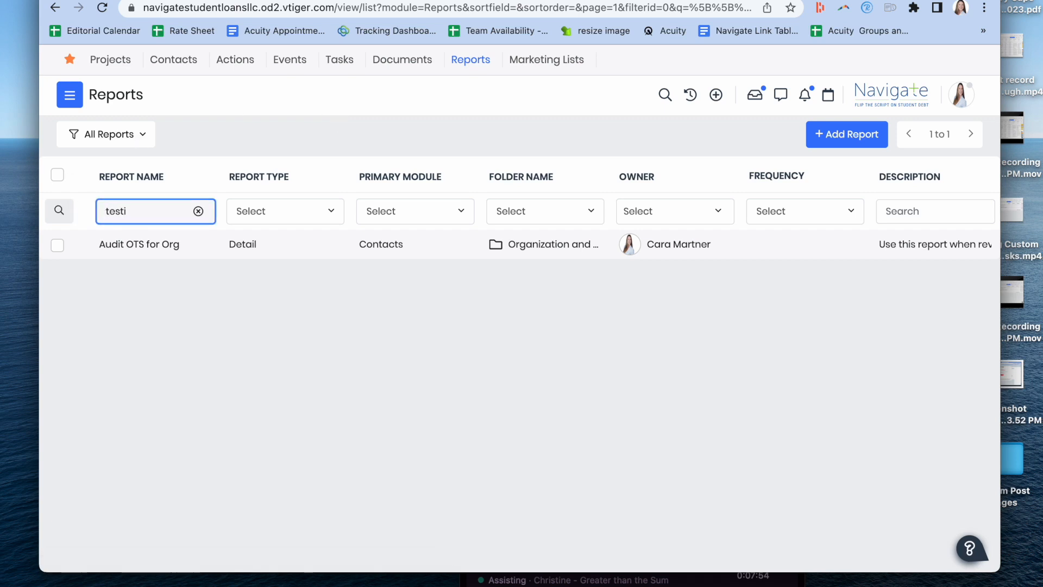
pyautogui.write('m')
pyautogui.press('BackSpace')
pyautogui.press('BackSpace')
pyautogui.press('BackSpace')
pyautogui.press('BackSpace')
pyautogui.press('BackSpace')
pyautogui.press('BackSpace')
# Step: Show the contacts carrying the shared Testimonials tag, with the existing column filters on the Contacts list cleared
pyautogui.click(189, 71)
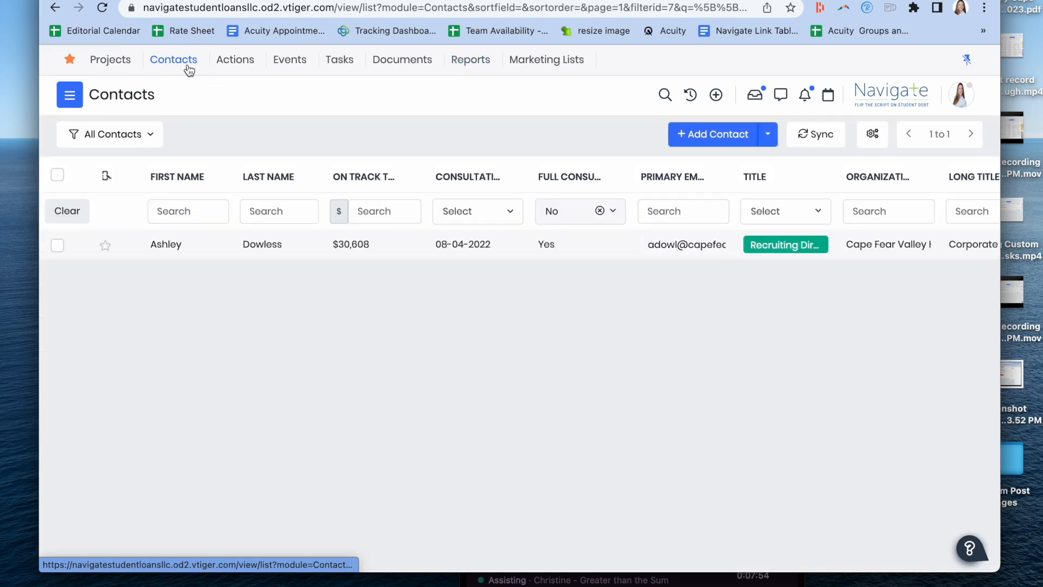
pyautogui.click(53, 212)
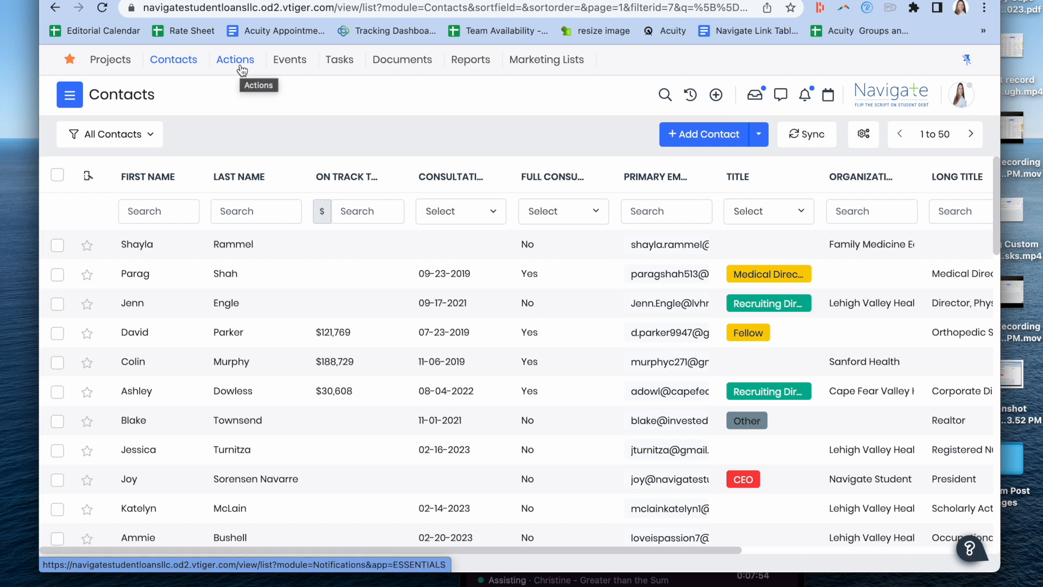
pyautogui.click(143, 140)
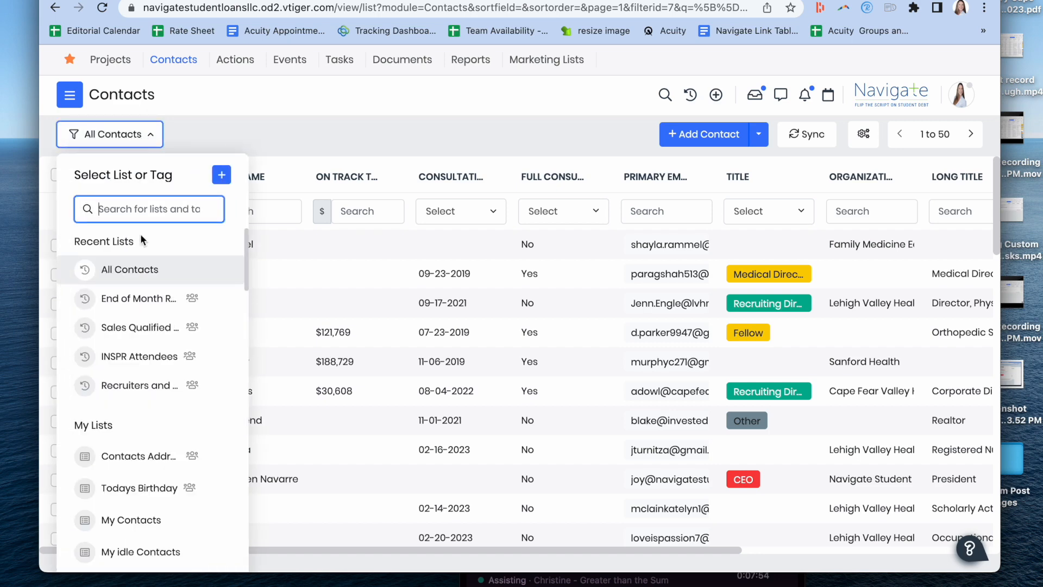
pyautogui.scroll(-10, 151, 365)
pyautogui.scroll(-15, 156, 371)
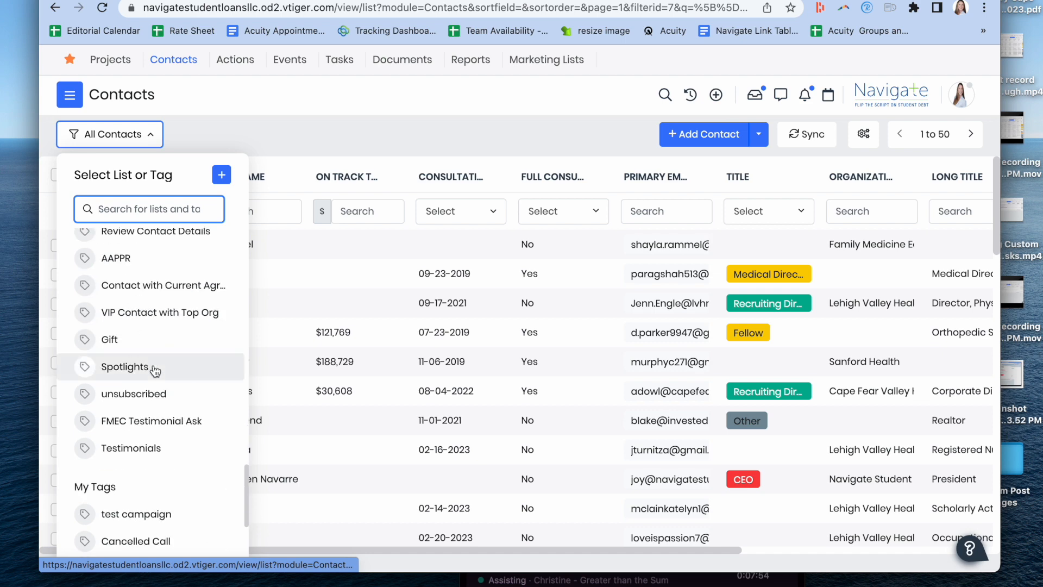
pyautogui.click(133, 449)
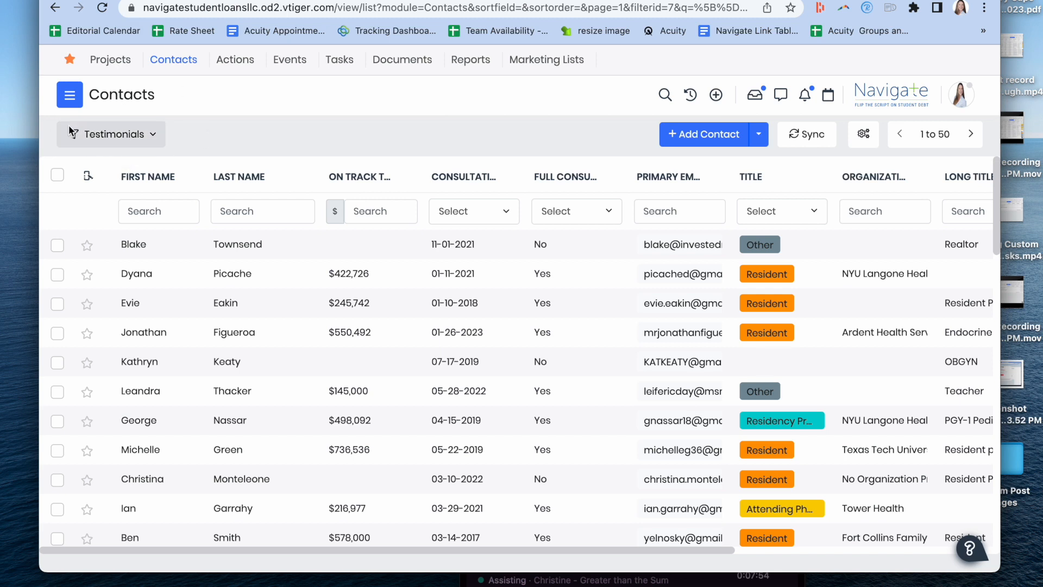
# Step: Locate the Shared Tags section among the contact lists and tags, and choose the Testimonials tag again
pyautogui.click(107, 142)
pyautogui.click(107, 143)
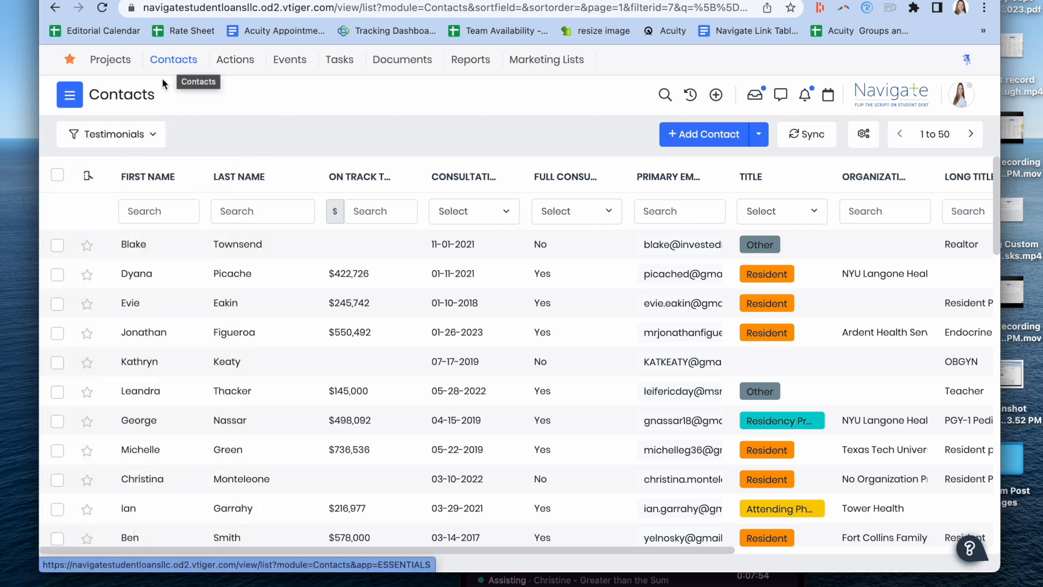
pyautogui.click(154, 138)
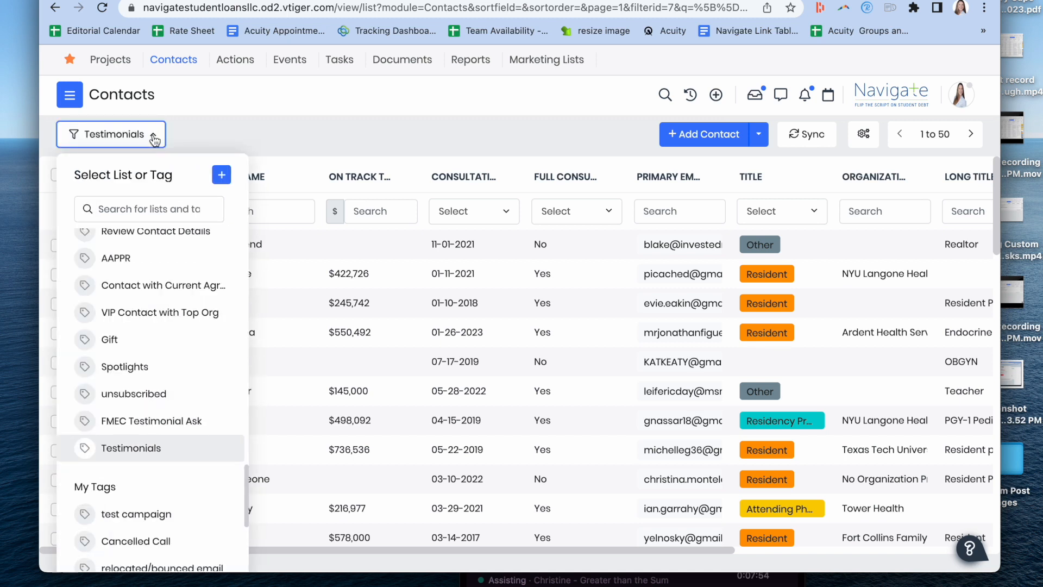
pyautogui.scroll(3, 76, 307)
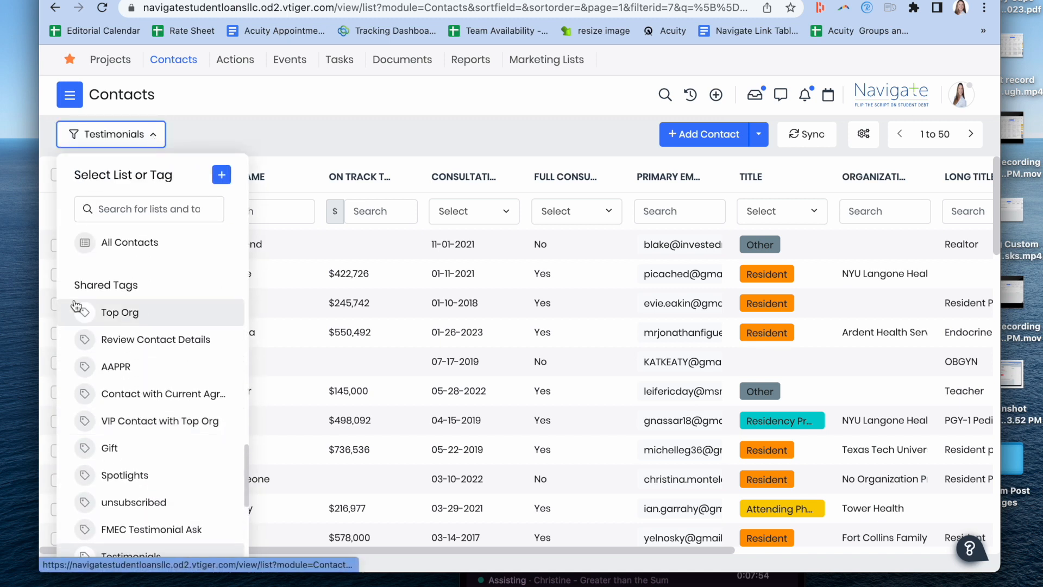
pyautogui.moveTo(80, 284); pyautogui.dragTo(152, 292)
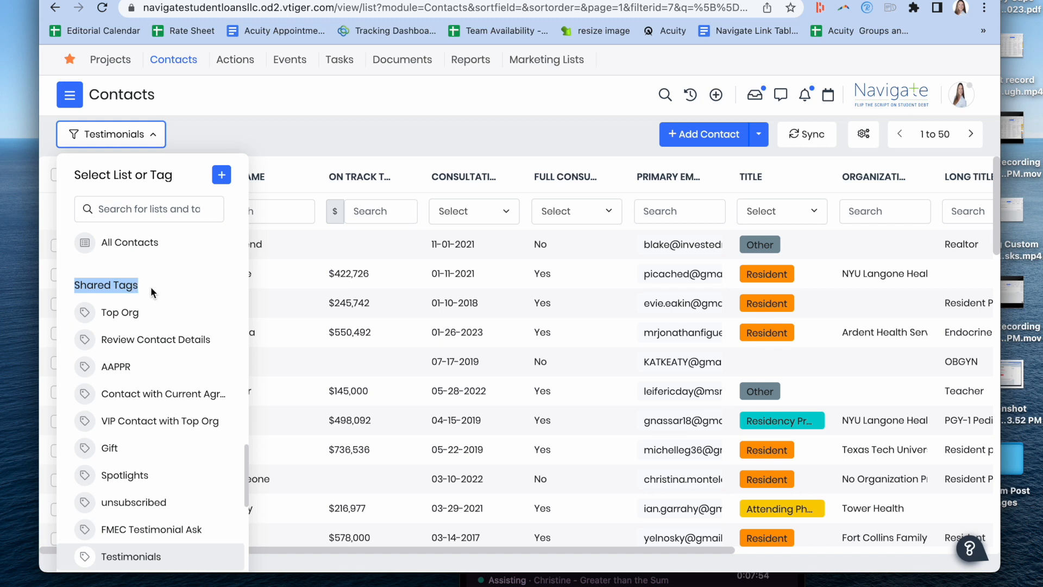
pyautogui.scroll(-2, 151, 286)
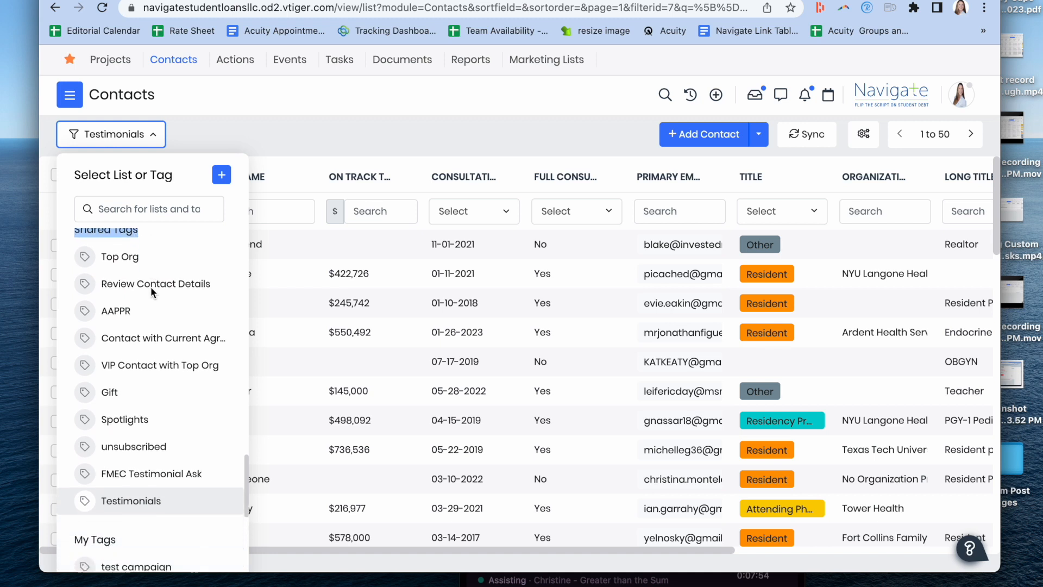
pyautogui.click(133, 502)
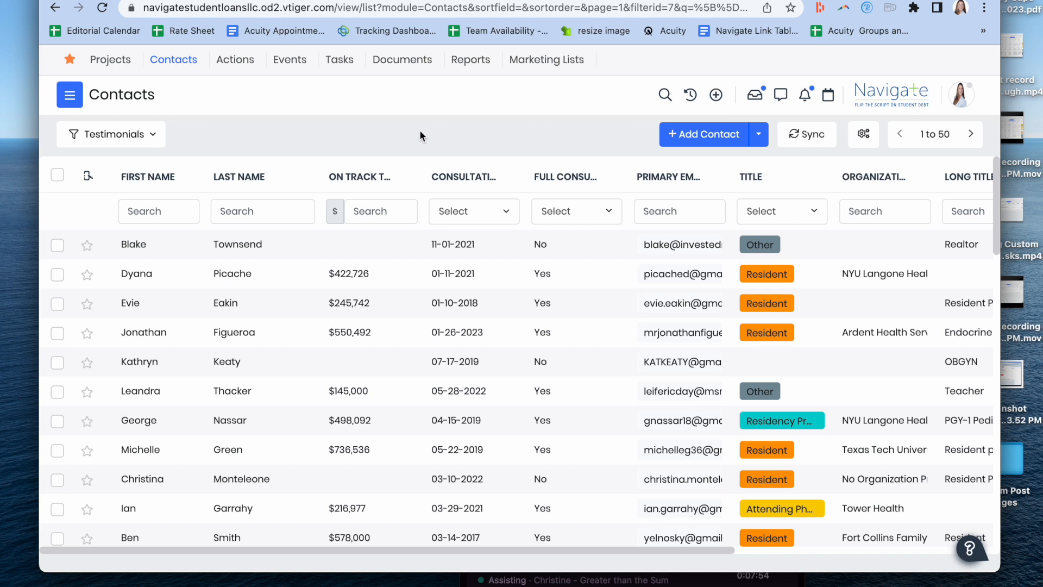
# Step: Open the first contact in the Testimonials list and review the record's details, activity filters and past comments
pyautogui.click(252, 247)
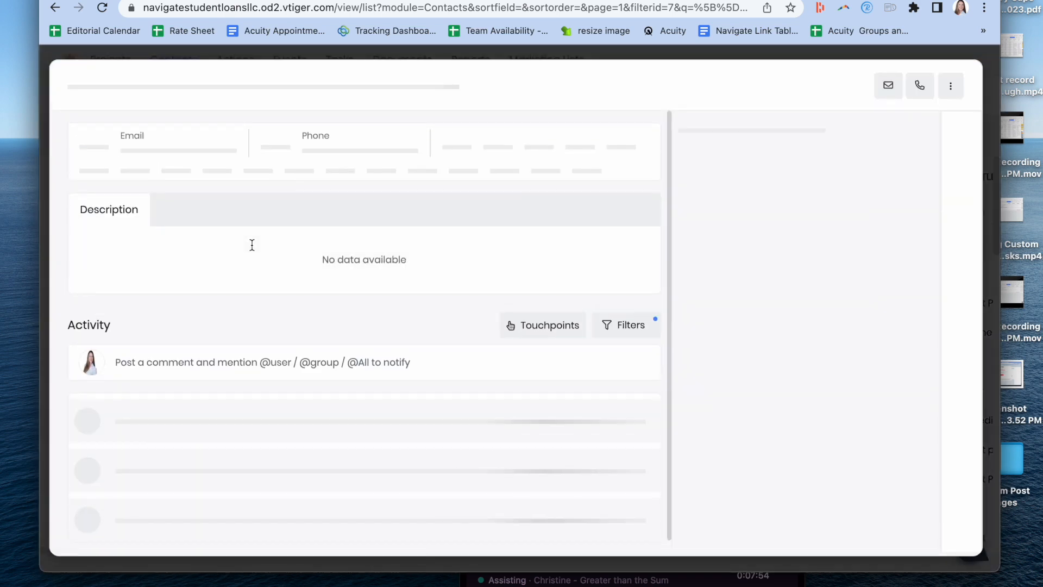
pyautogui.scroll(-10, 174, 498)
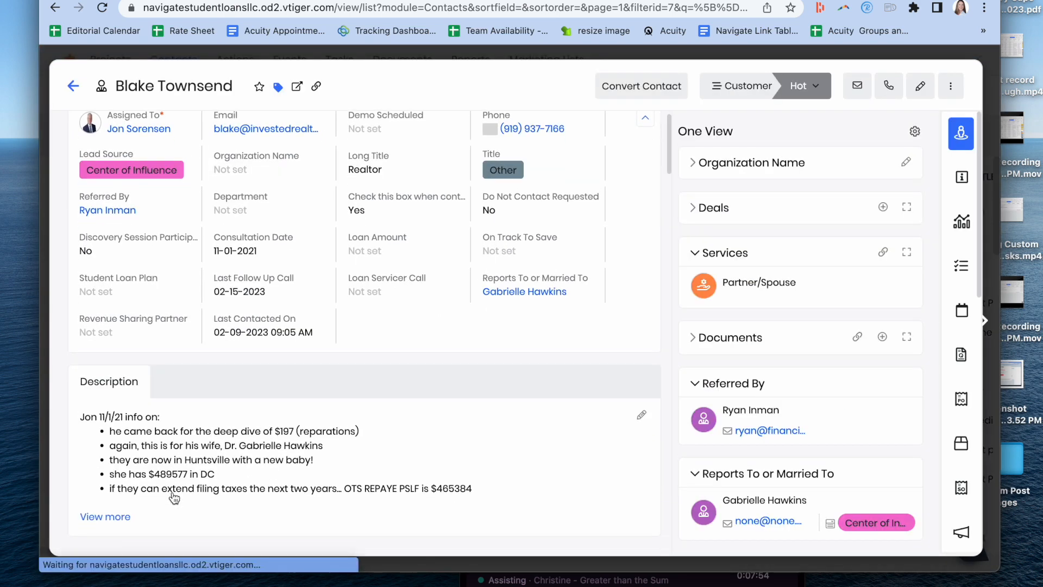
pyautogui.scroll(5, 601, 203)
pyautogui.click(614, 233)
pyautogui.scroll(-5, 597, 375)
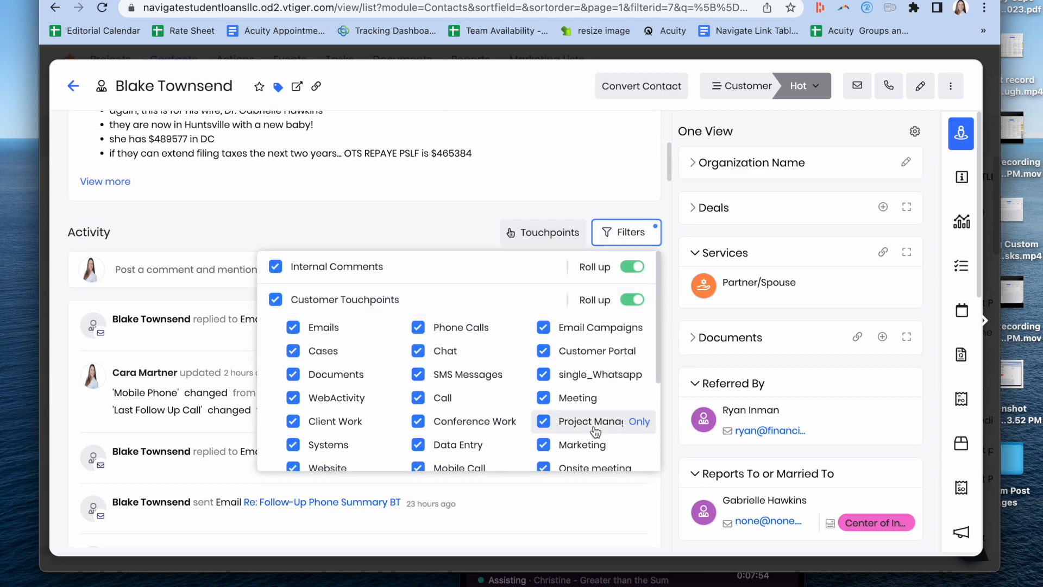
pyautogui.click(458, 239)
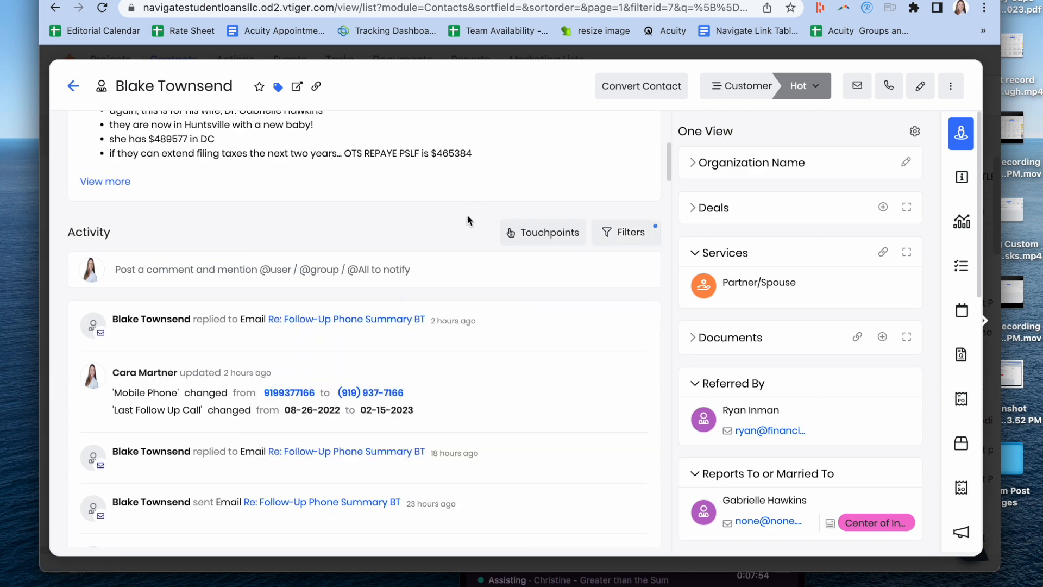
pyautogui.scroll(-10, 405, 391)
pyautogui.scroll(-3, 403, 407)
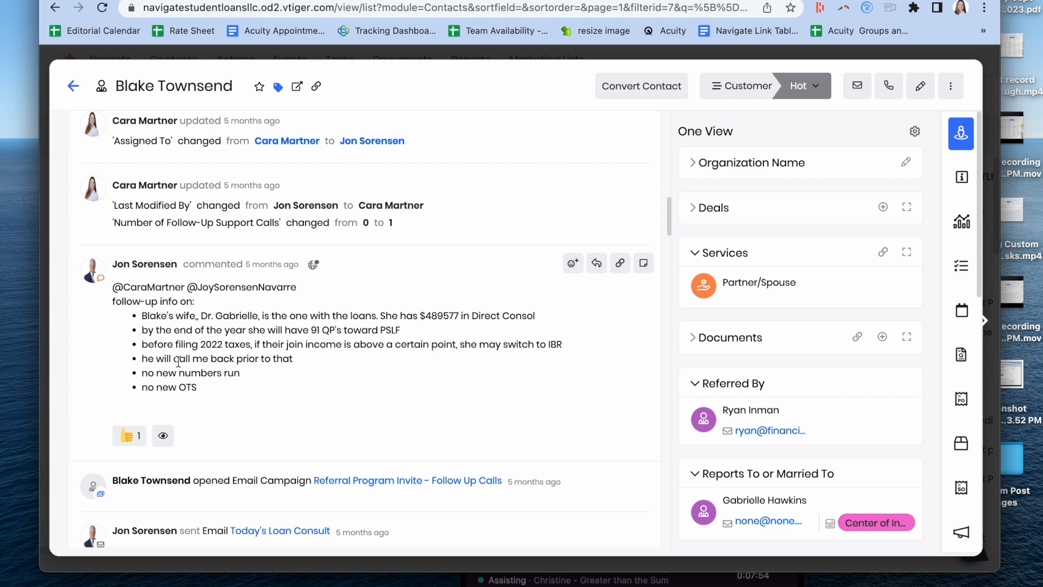
pyautogui.scroll(15, 178, 361)
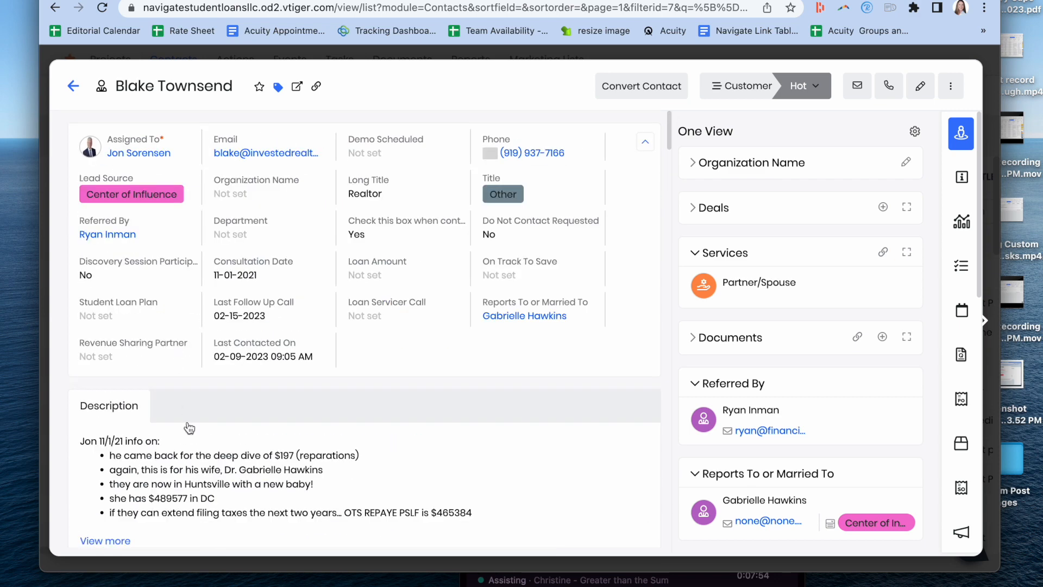
# Step: Expand the contact's full description, highlight the "I appreciate you!" quote there and in the description editor, and close the editor
pyautogui.scroll(-3, 109, 413)
pyautogui.click(115, 419)
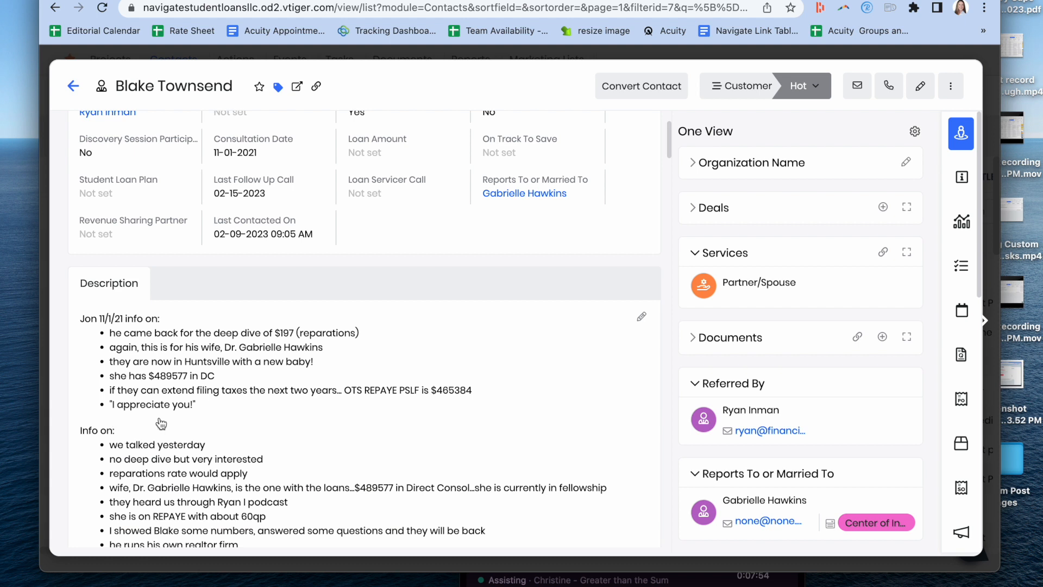
pyautogui.moveTo(206, 405); pyautogui.dragTo(110, 412)
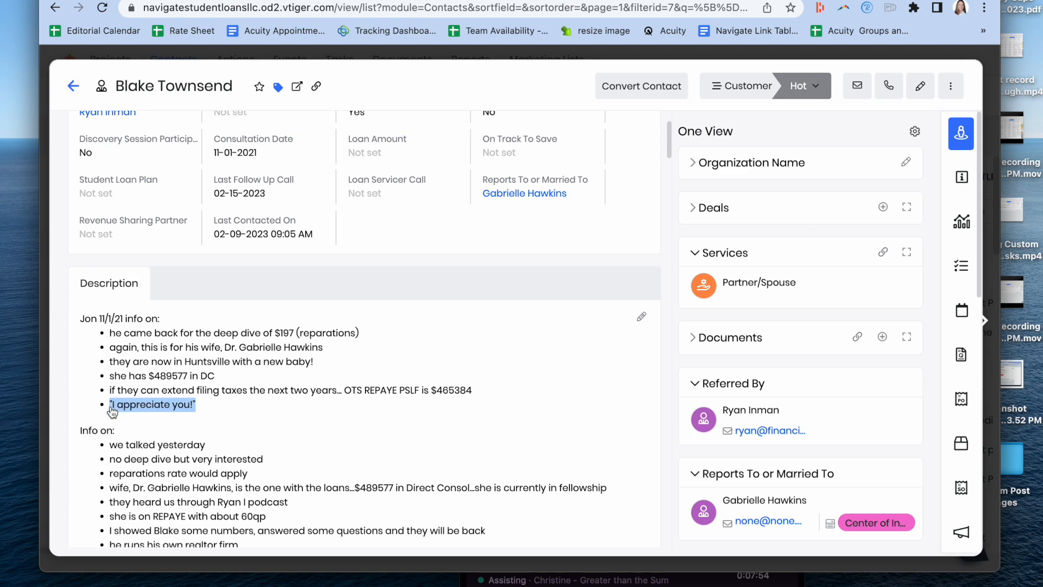
pyautogui.moveTo(112, 411); pyautogui.dragTo(191, 411)
pyautogui.click(190, 411)
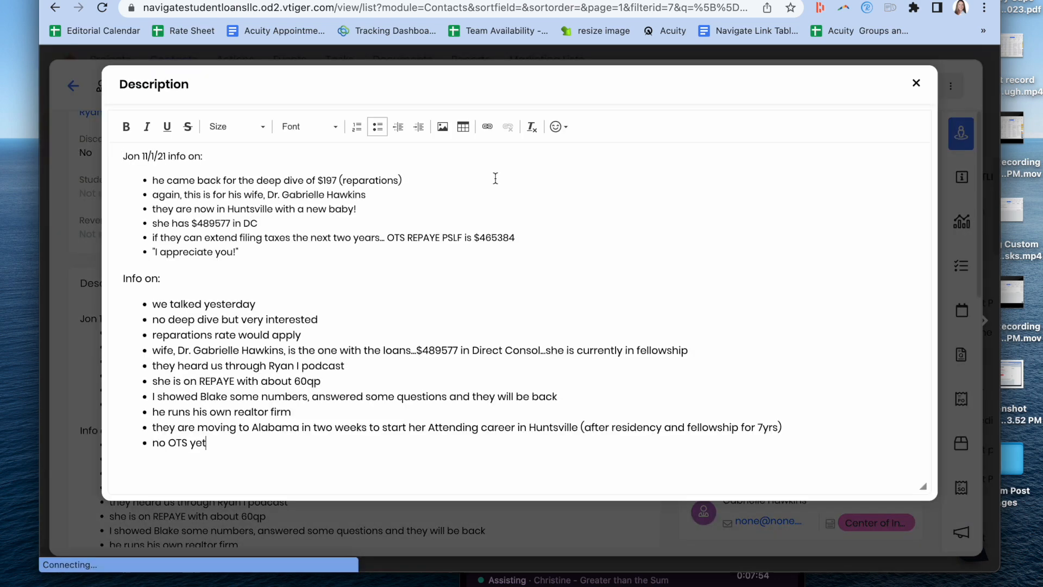
pyautogui.moveTo(239, 251); pyautogui.dragTo(153, 249)
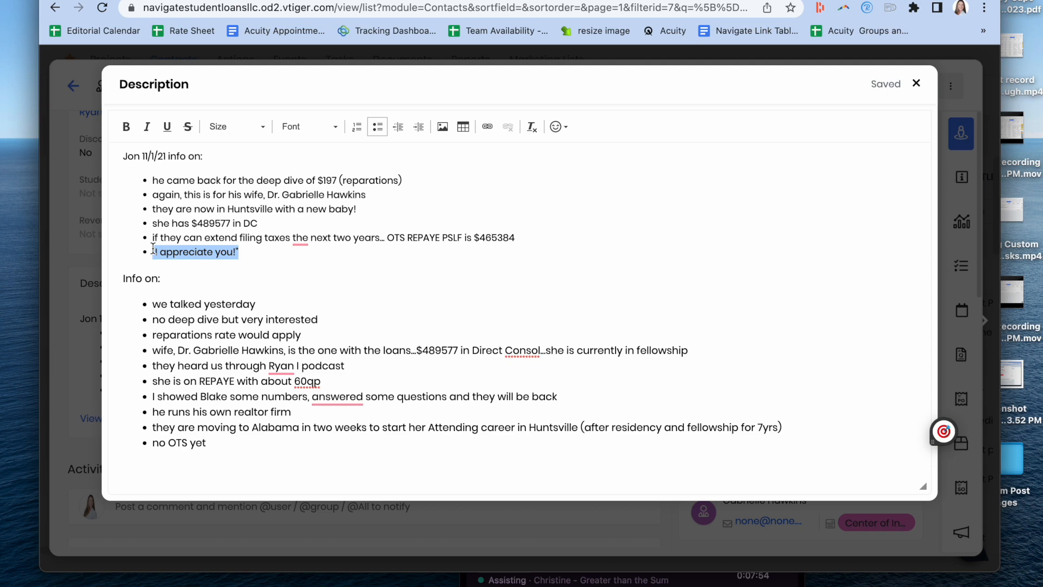
pyautogui.click(917, 84)
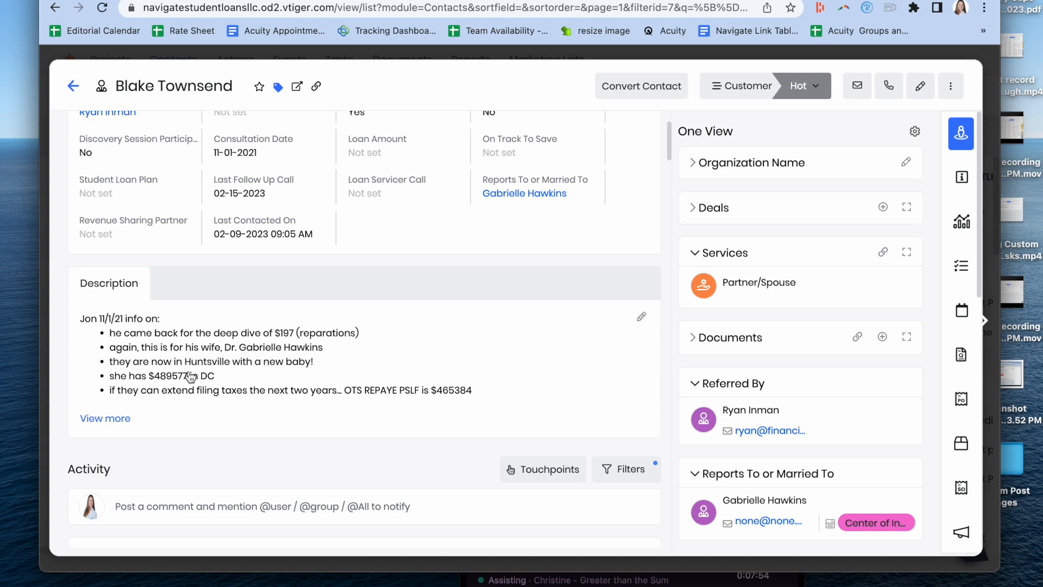
# Step: Check the tags assigned to the contact, and return to the Testimonials contact list
pyautogui.click(278, 87)
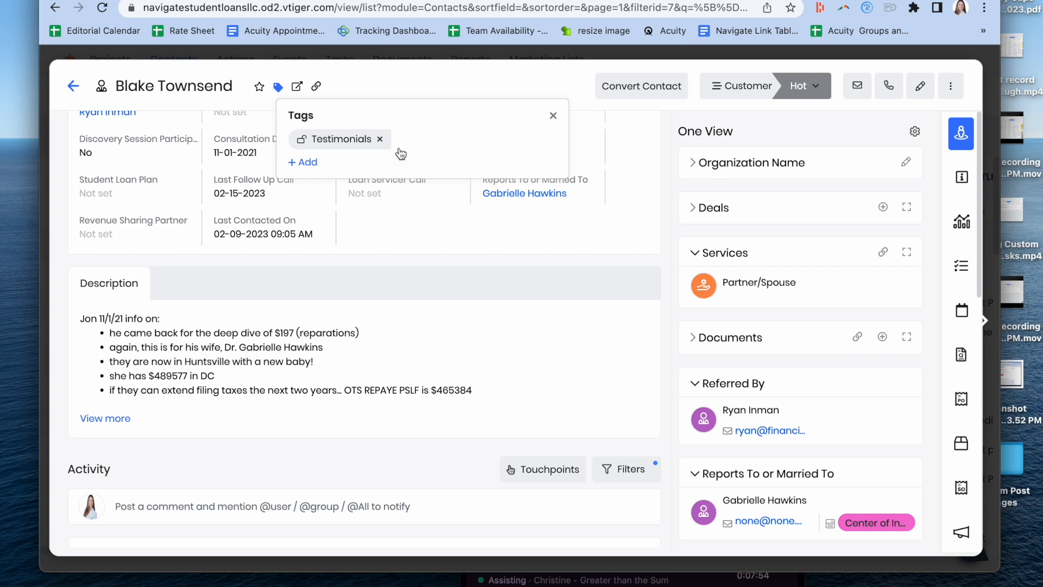
pyautogui.click(554, 115)
pyautogui.click(73, 86)
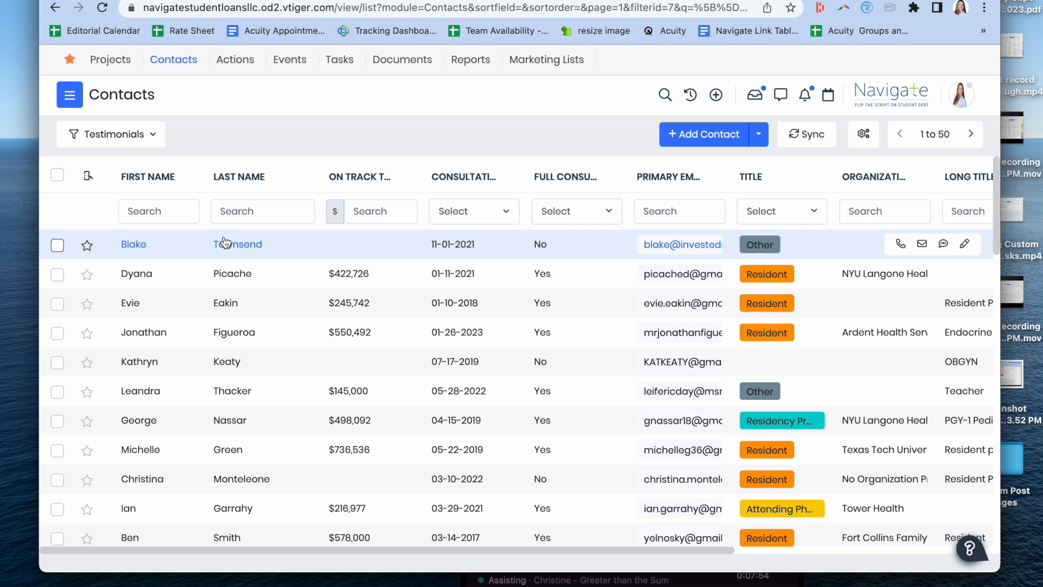
# Step: Clear the report name filter on the Reports list and look through the available report folders
pyautogui.click(476, 63)
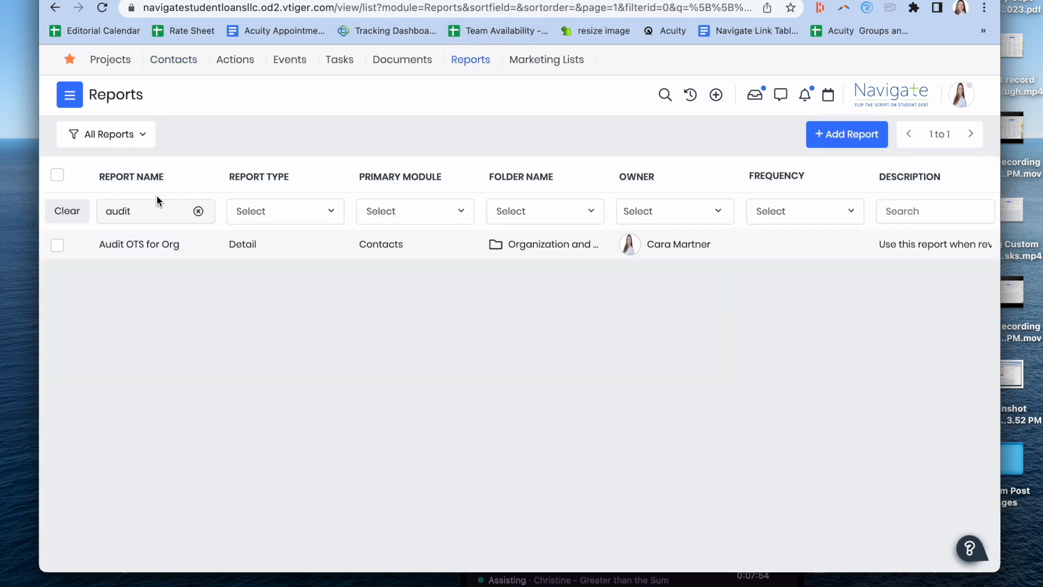
pyautogui.click(65, 216)
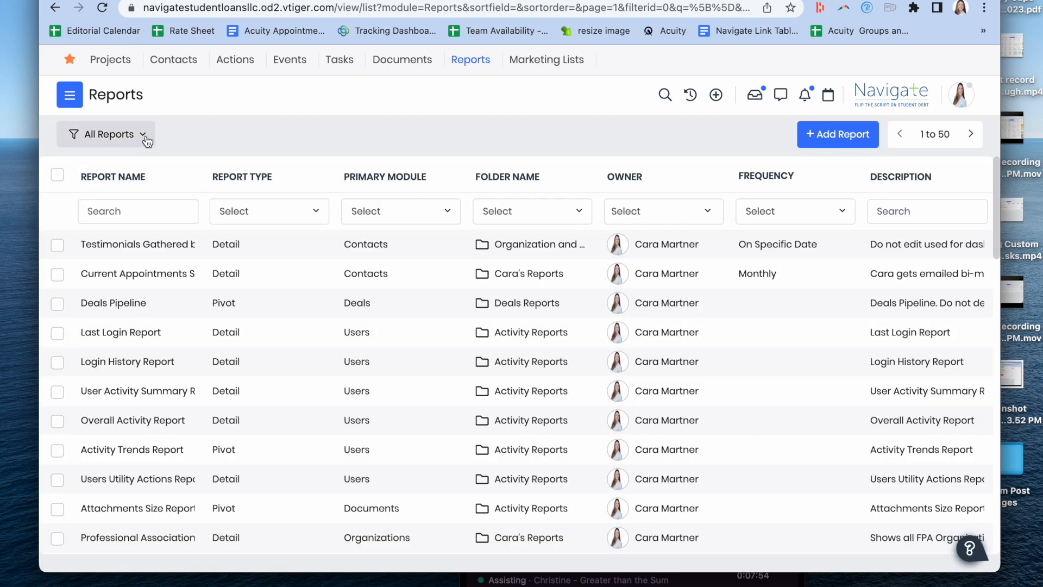
pyautogui.click(146, 137)
pyautogui.click(146, 139)
pyautogui.click(148, 135)
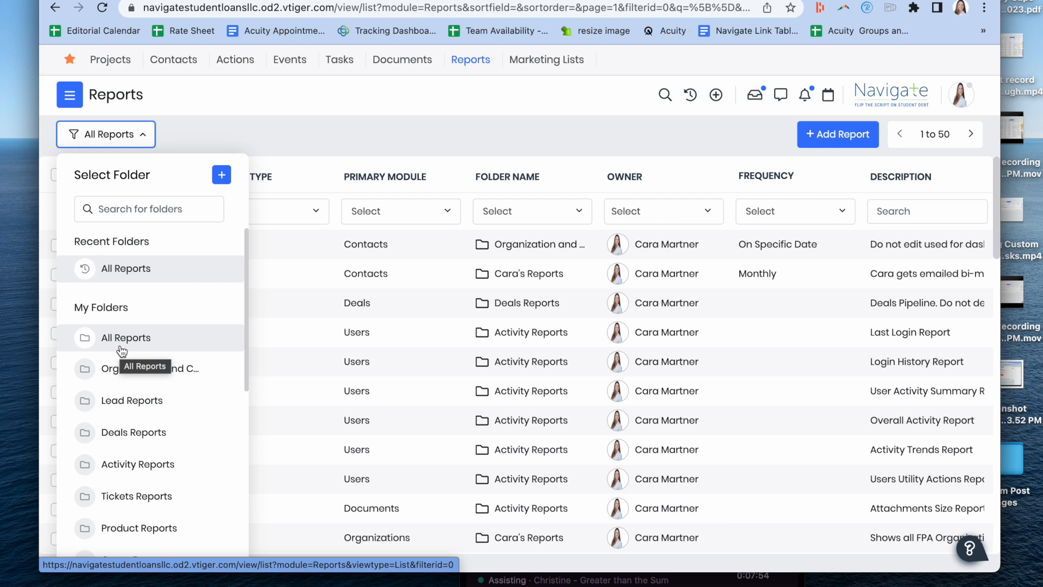
pyautogui.scroll(-5, 120, 348)
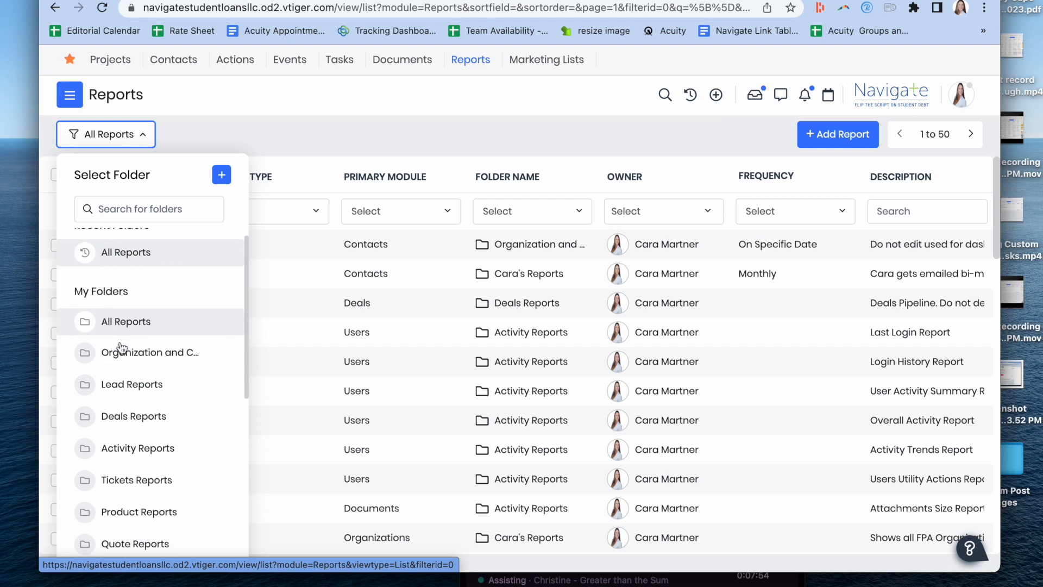
pyautogui.scroll(-8, 121, 310)
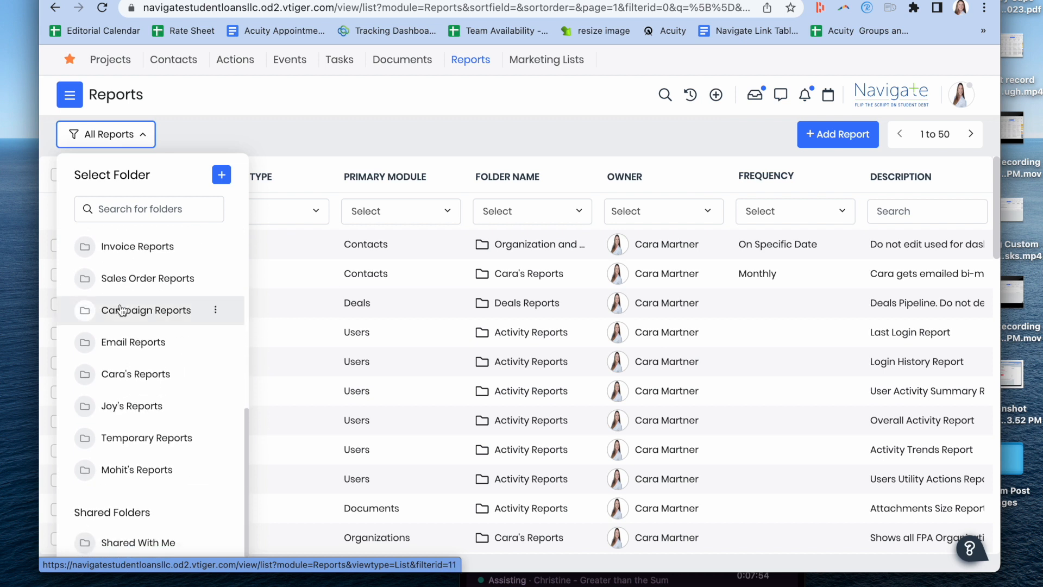
pyautogui.scroll(13, 121, 310)
pyautogui.click(231, 134)
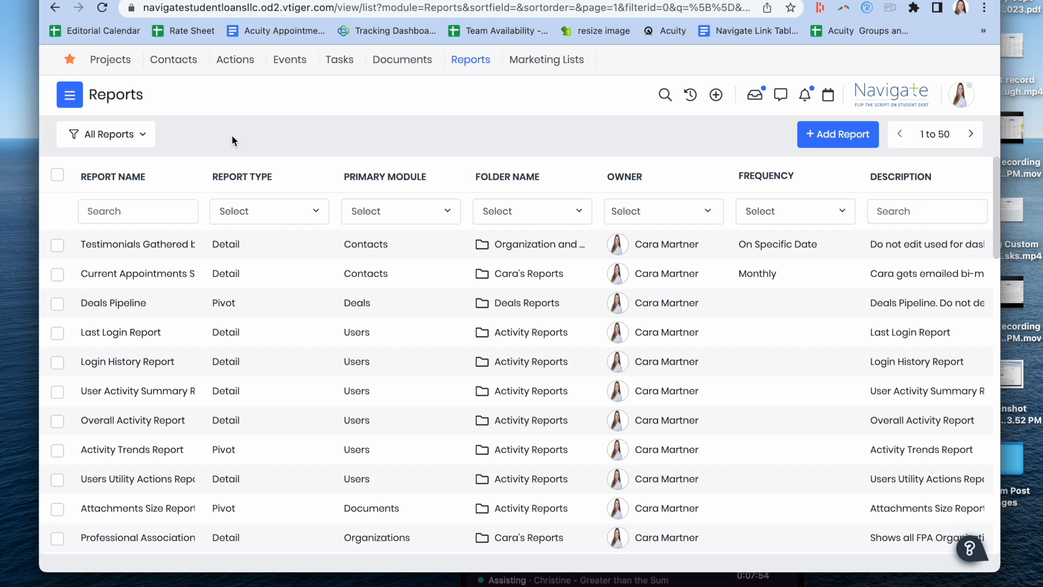
# Step: Search the report names for "Testimonial" and open the Top Org Testimonial Report
pyautogui.click(169, 211)
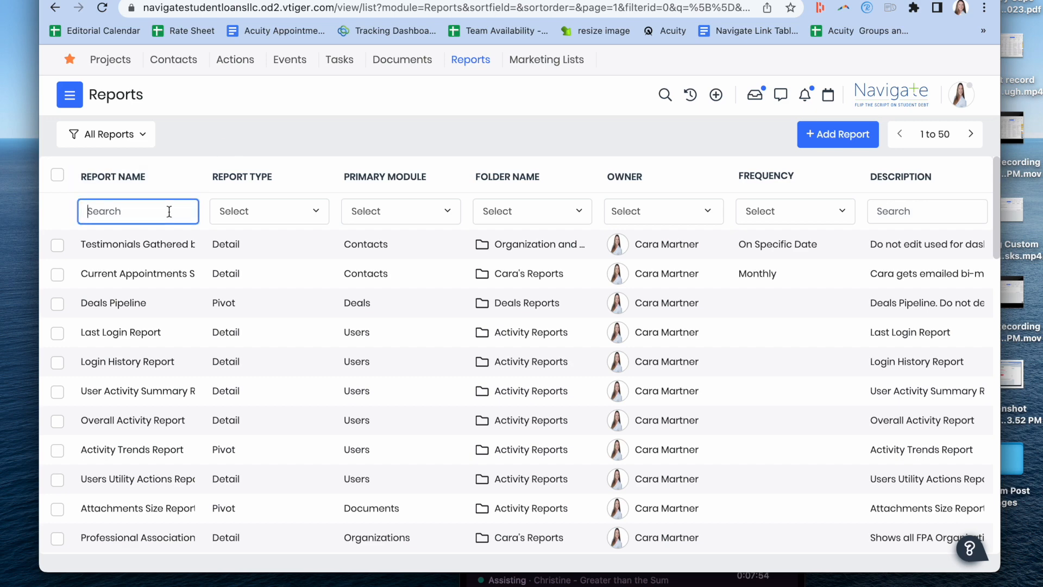
pyautogui.write('Testimonial')
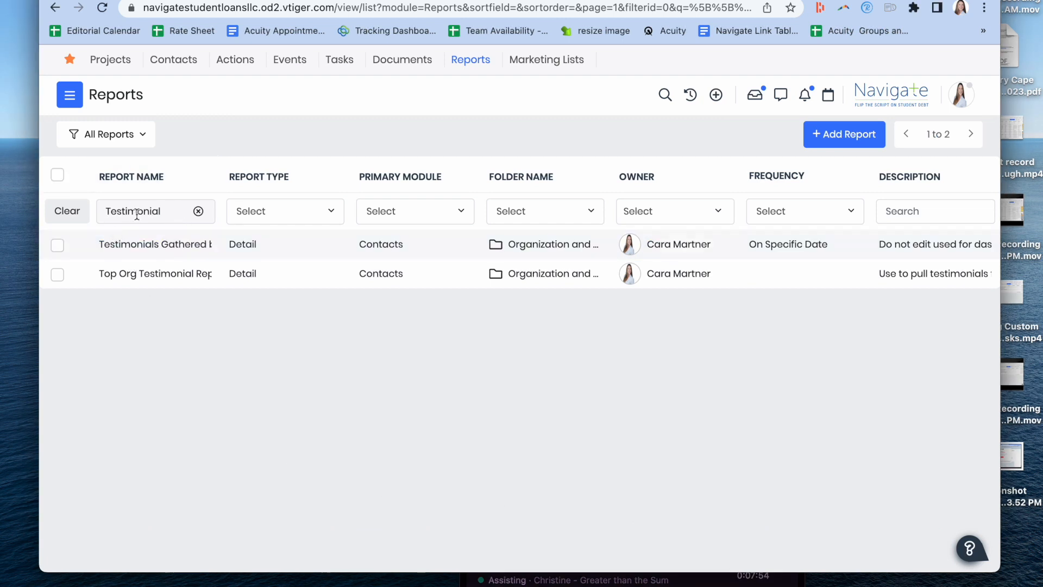
pyautogui.click(165, 211)
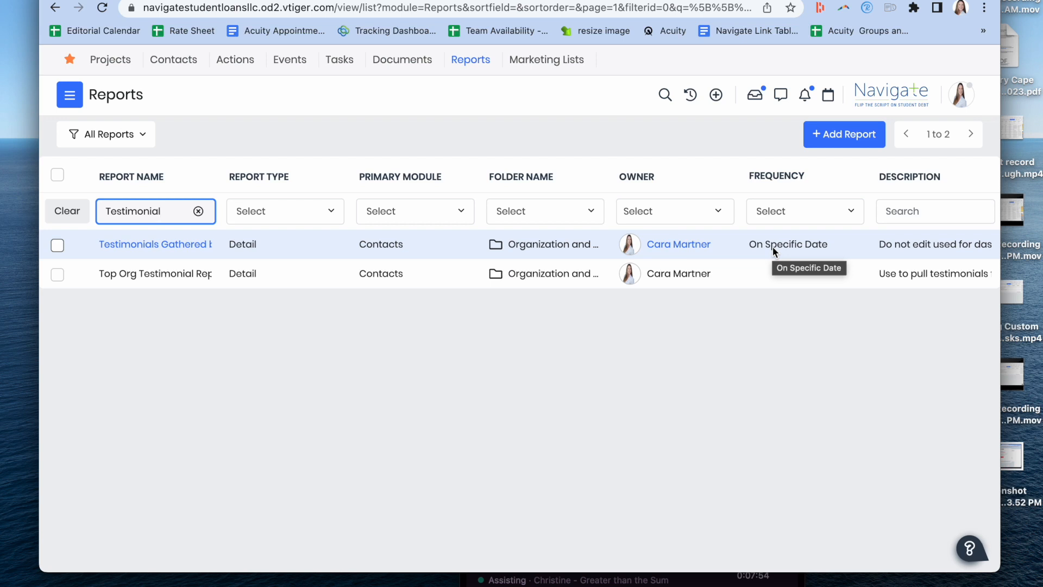
pyautogui.click(174, 275)
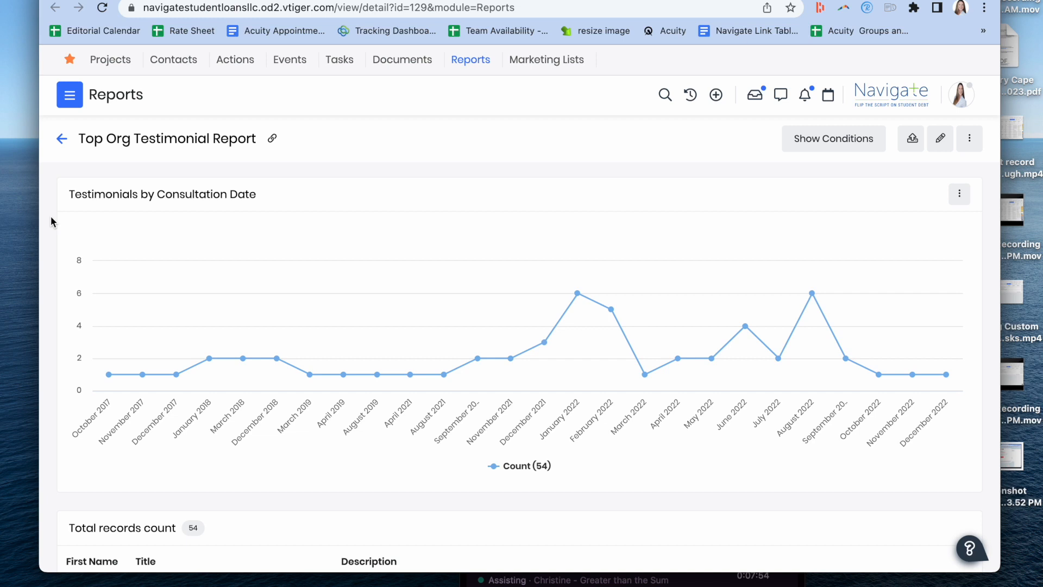
# Step: Look through the contact descriptions and testimonial quotes listed in the Top Org Testimonial Report
pyautogui.scroll(-5, 51, 217)
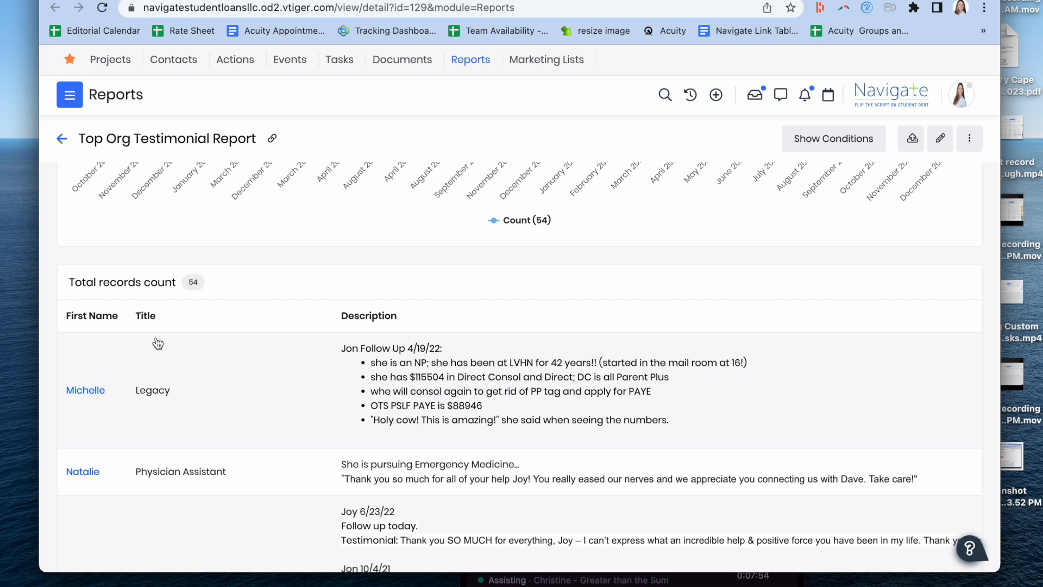
pyautogui.scroll(-2, 157, 343)
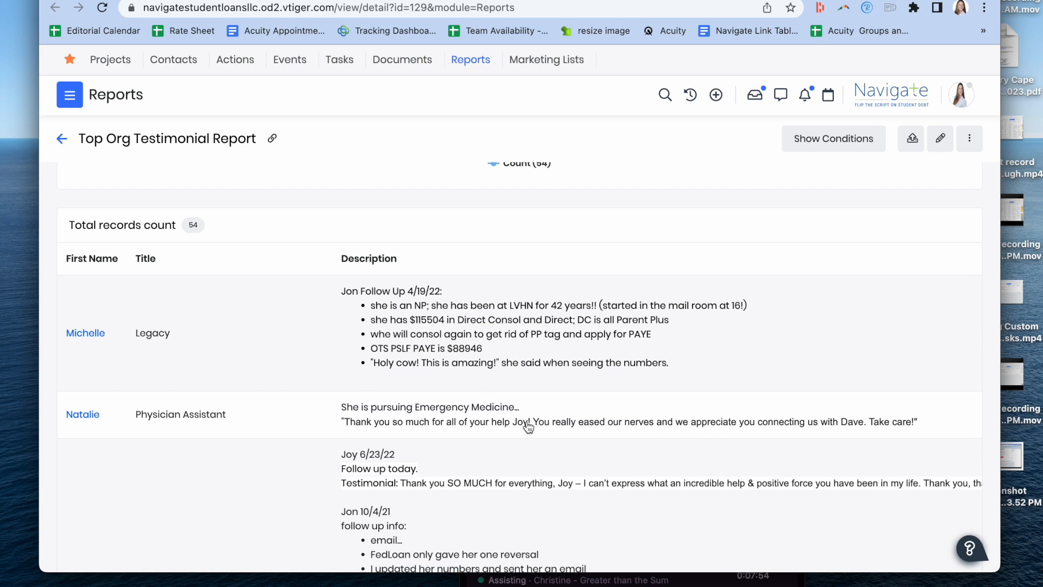
pyautogui.scroll(-4, 577, 493)
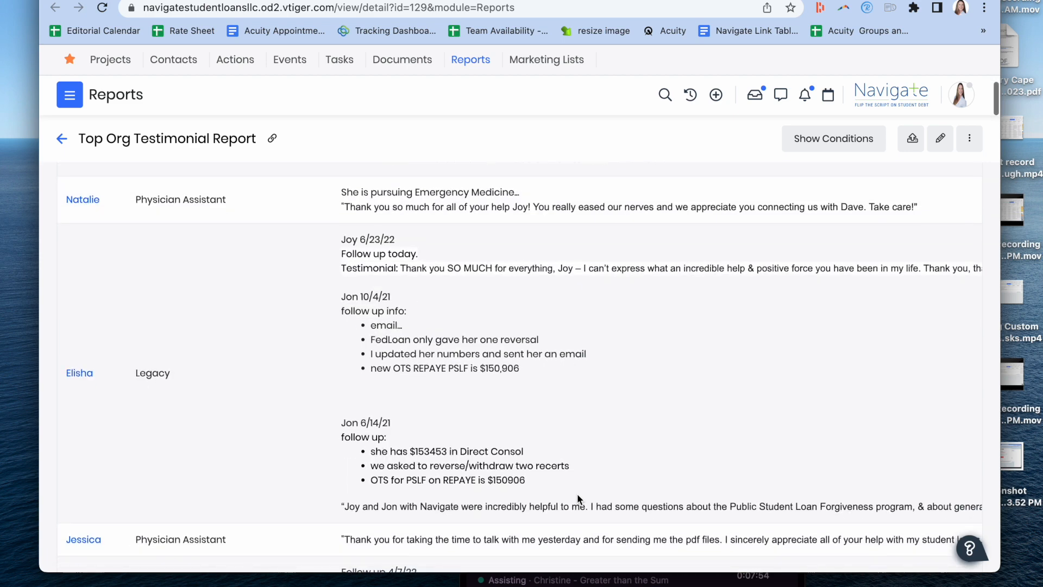
pyautogui.scroll(-1, 577, 493)
pyautogui.scroll(-5, 490, 492)
pyautogui.scroll(-5, 488, 423)
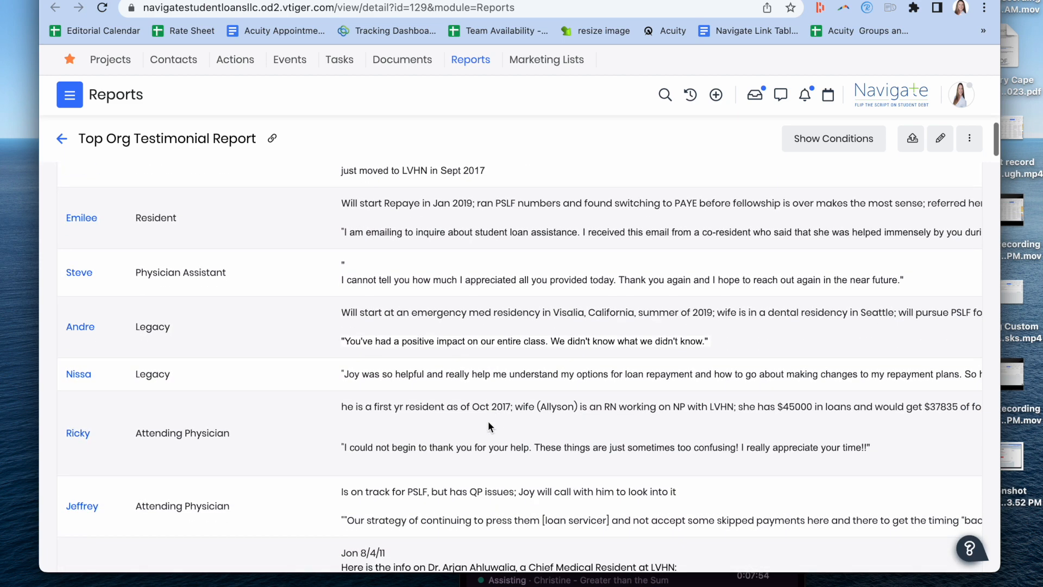
pyautogui.scroll(10, 488, 422)
pyautogui.scroll(15, 488, 427)
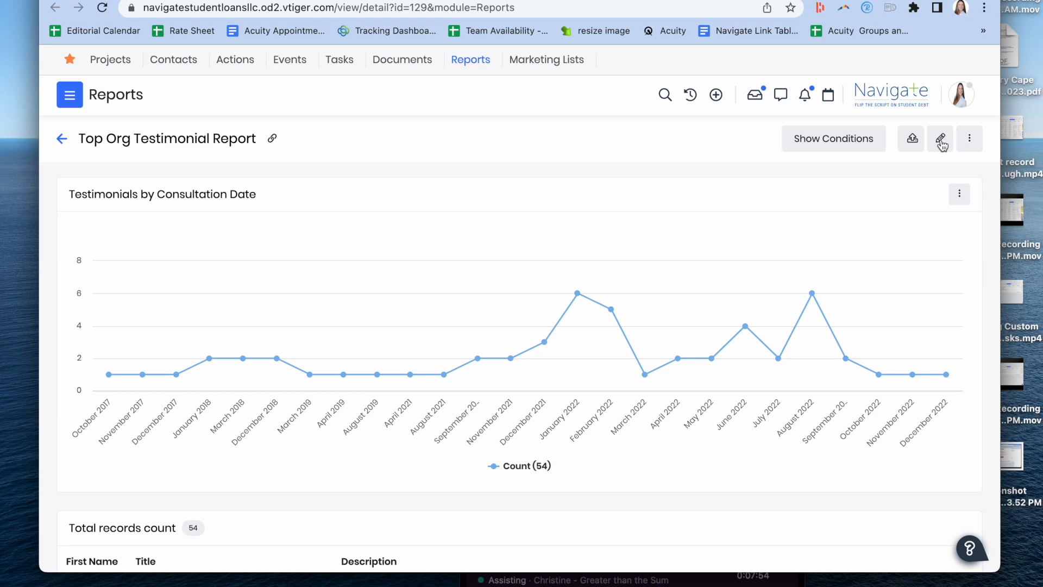
# Step: Open the Top Org Testimonial Report for editing and go to its column properties
pyautogui.click(941, 140)
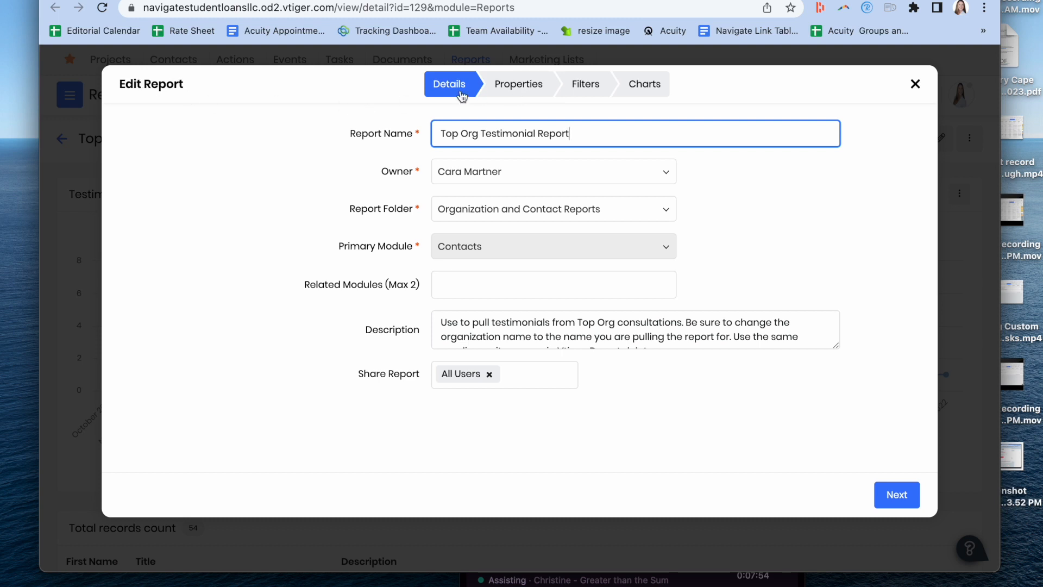
pyautogui.click(526, 91)
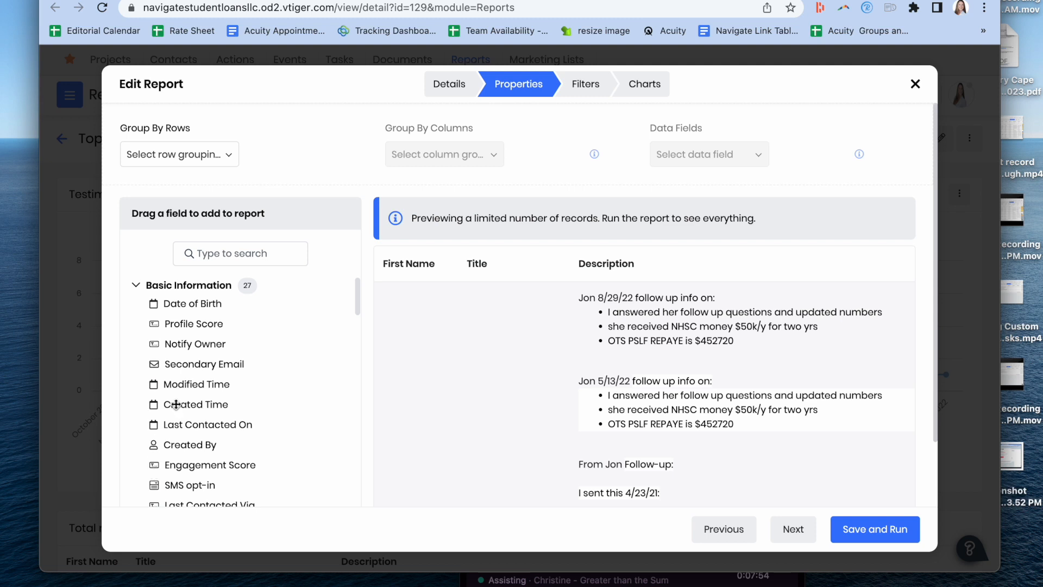
# Step: Add the Happiness Rating field as a report column between First Name and Title, and remove it again
pyautogui.scroll(-5, 190, 389)
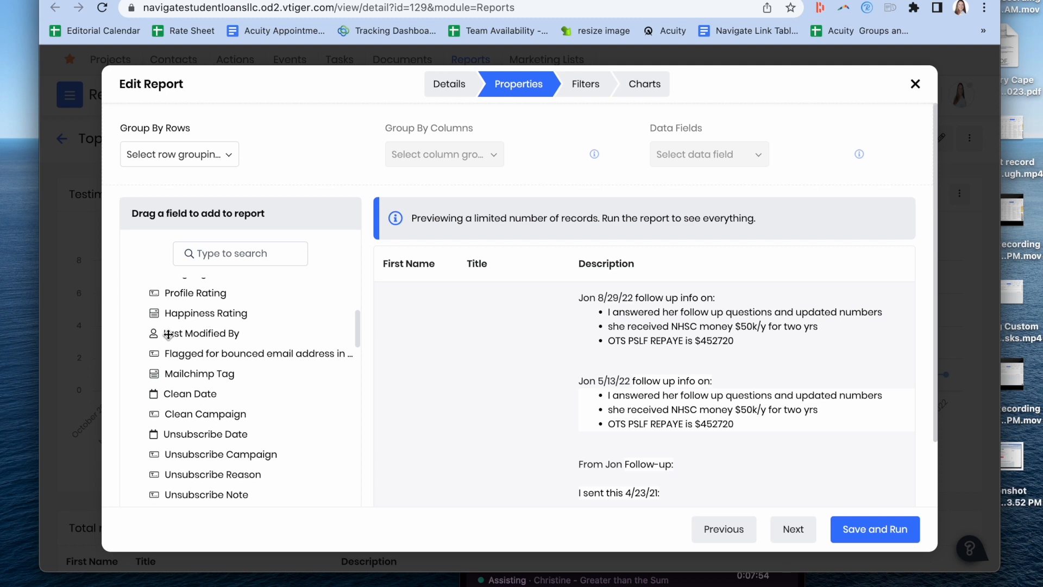
pyautogui.moveTo(169, 313); pyautogui.dragTo(434, 263)
pyautogui.scroll(3, 166, 348)
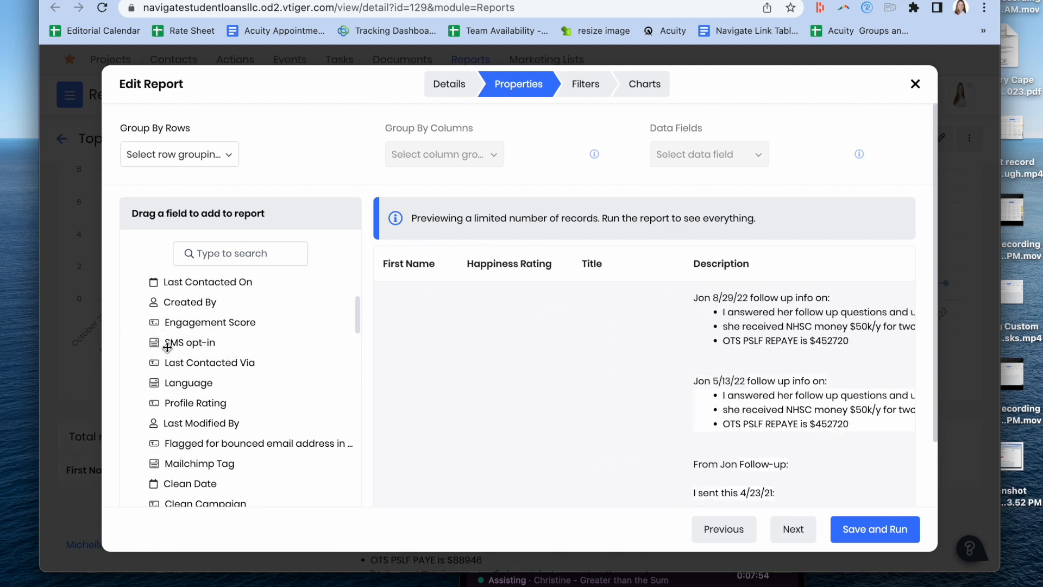
pyautogui.click(560, 266)
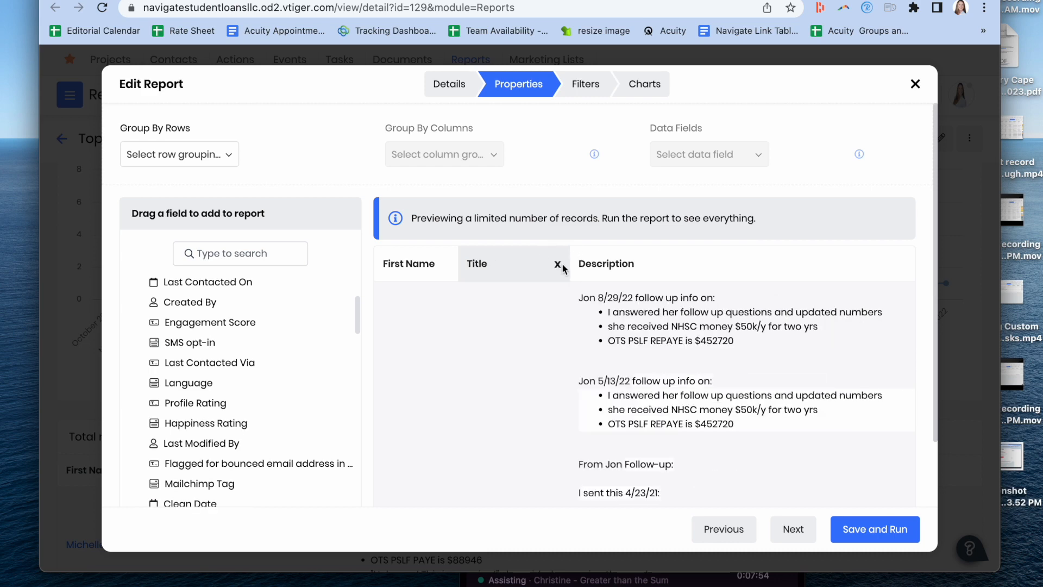
# Step: Show the report's filters and check the Full Consultation Completed field of the first condition, keeping it selected
pyautogui.click(599, 97)
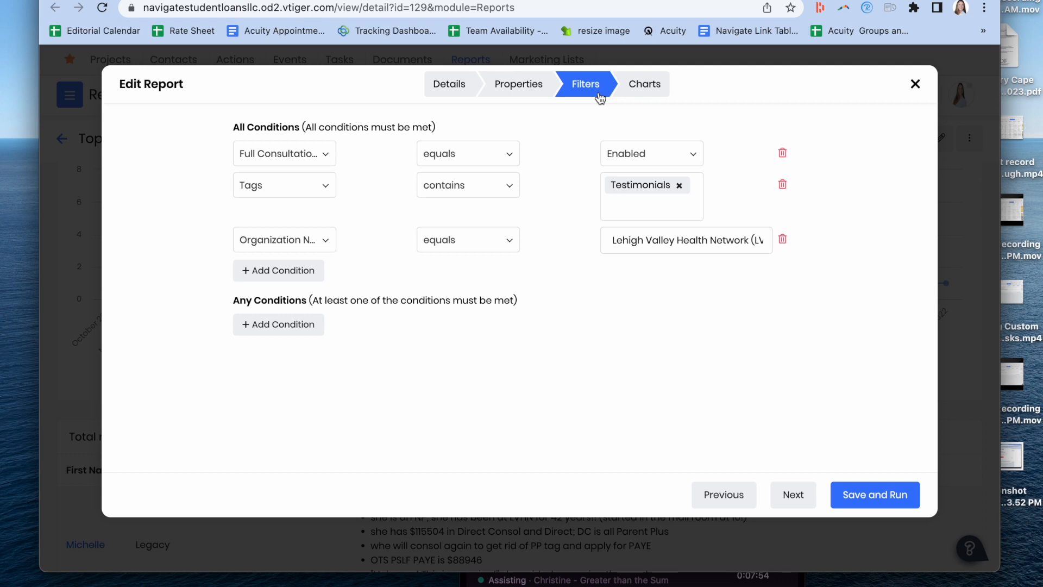
pyautogui.click(252, 160)
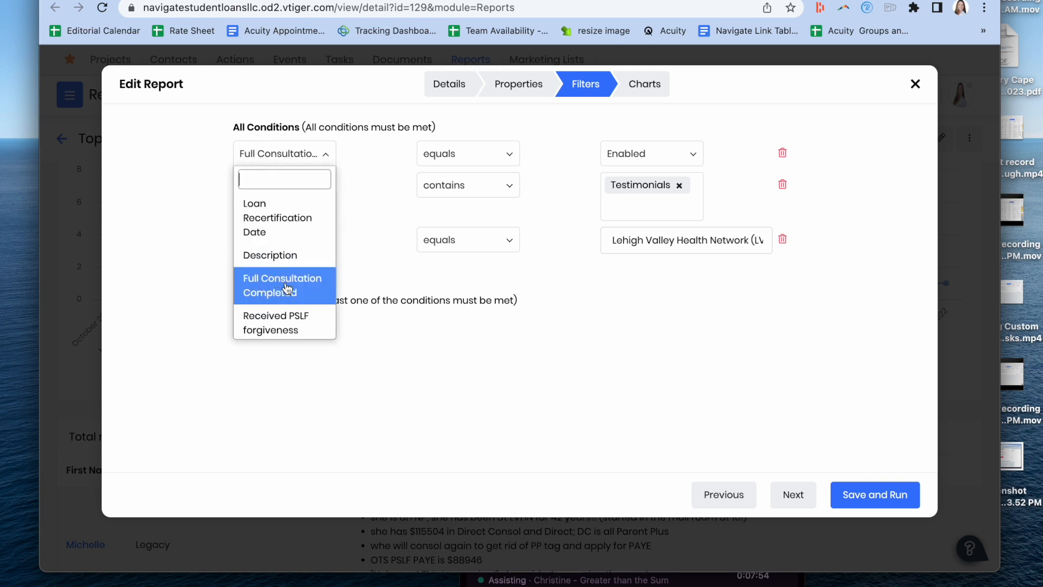
pyautogui.click(312, 291)
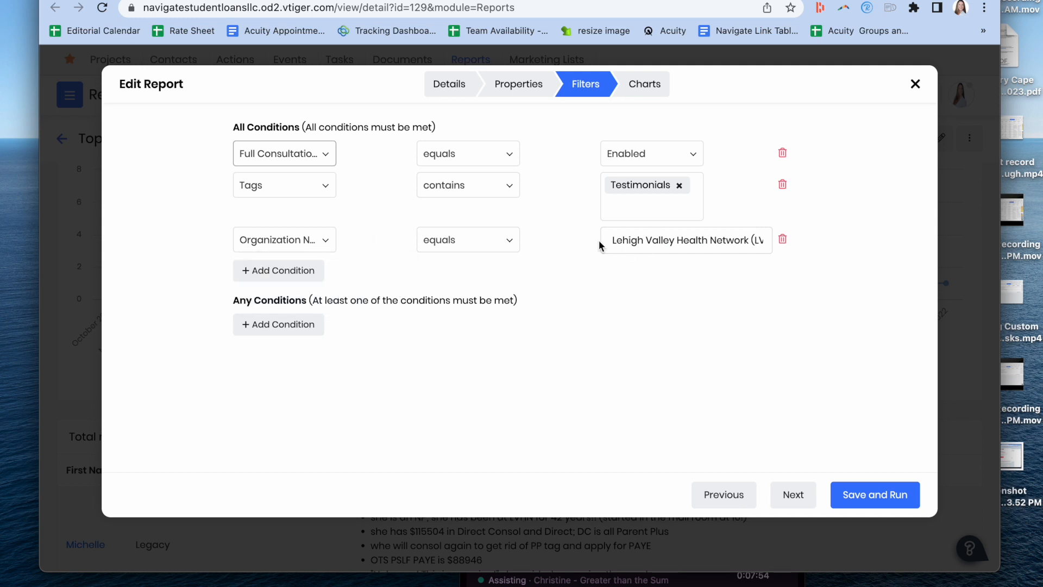
# Step: Set the value of the report's Organization Name condition to "Sanford Health"
pyautogui.moveTo(610, 241)
pyautogui.mouseDown()
pyautogui.moveTo(750, 238)
pyautogui.moveTo(721, 238)
pyautogui.mouseUp()
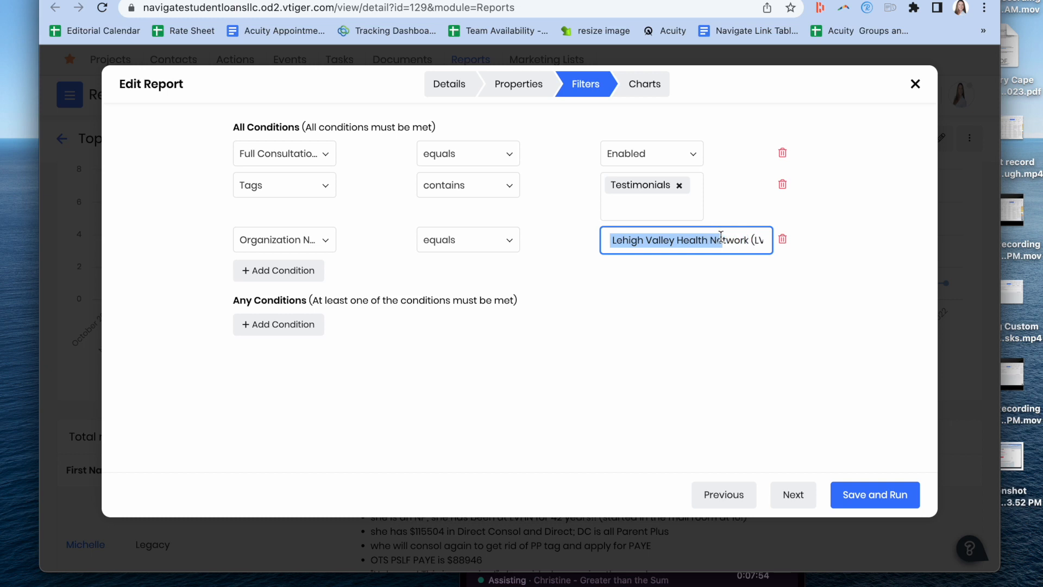
pyautogui.tripleClick(654, 241)
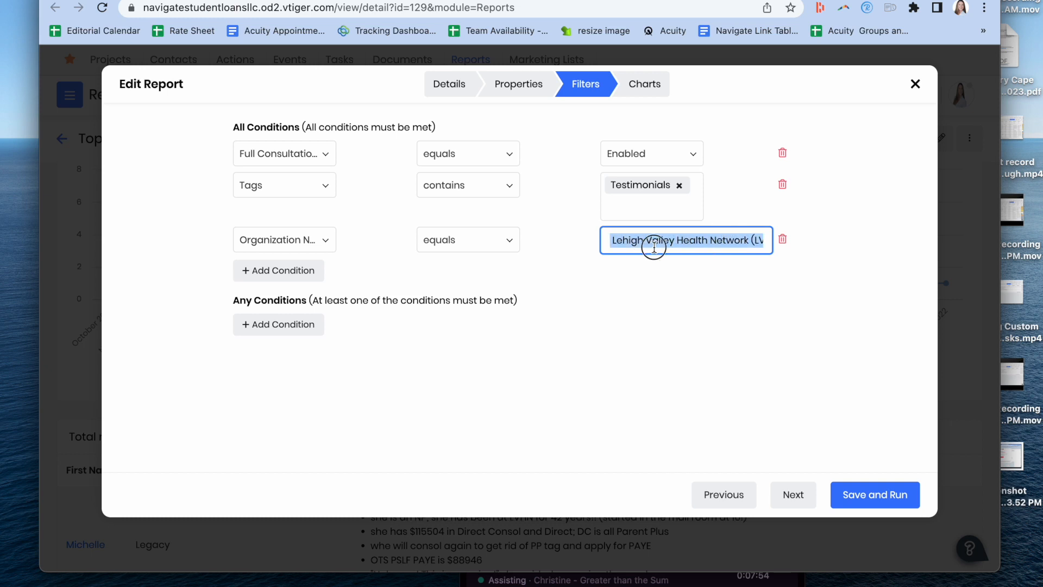
pyautogui.write('Sanf')
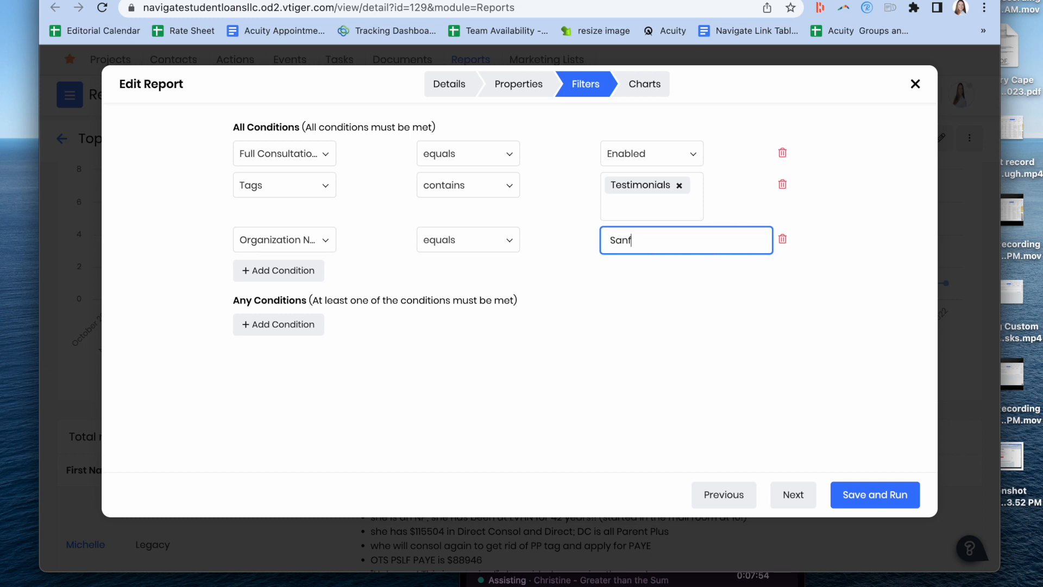
pyautogui.write('ord Health')
pyautogui.moveTo(717, 235); pyautogui.dragTo(604, 241)
pyautogui.click(603, 240)
pyautogui.moveTo(687, 240); pyautogui.dragTo(585, 240)
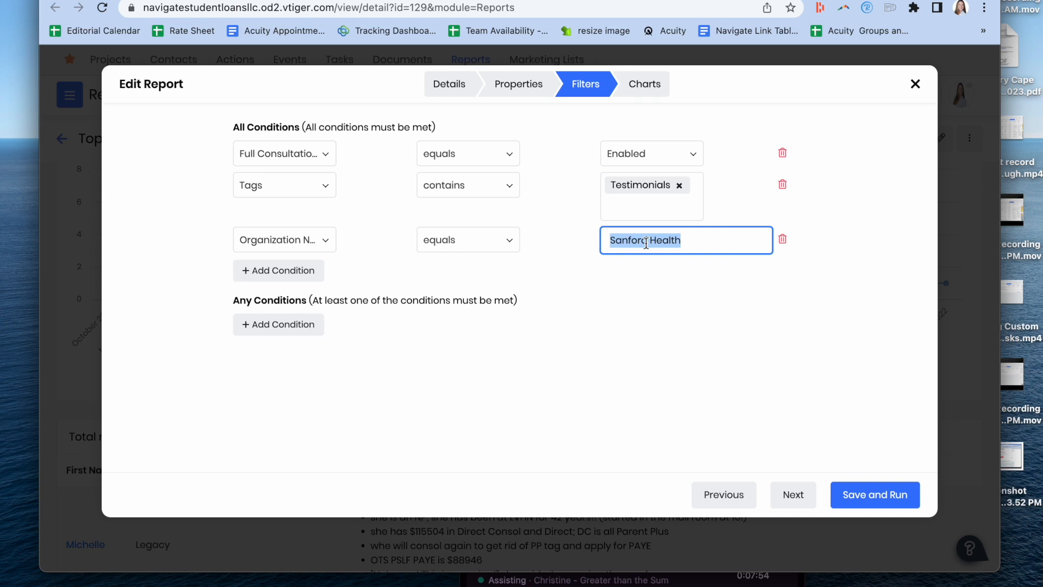
pyautogui.click(719, 242)
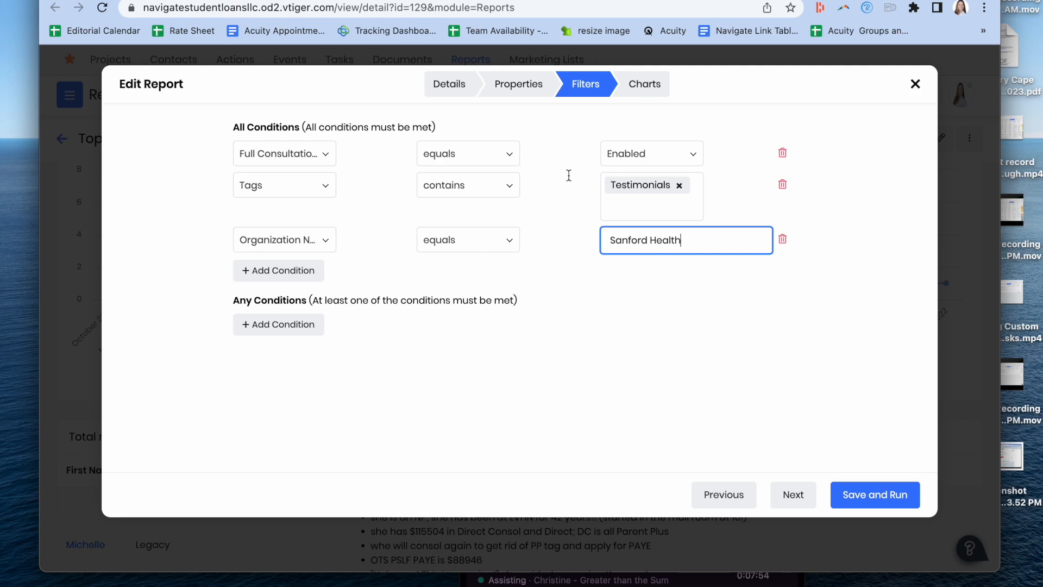
# Step: Switch to the browser tab with the Reports list, go to Organizations, and show the All Organizations list
pyautogui.click(130, 0)
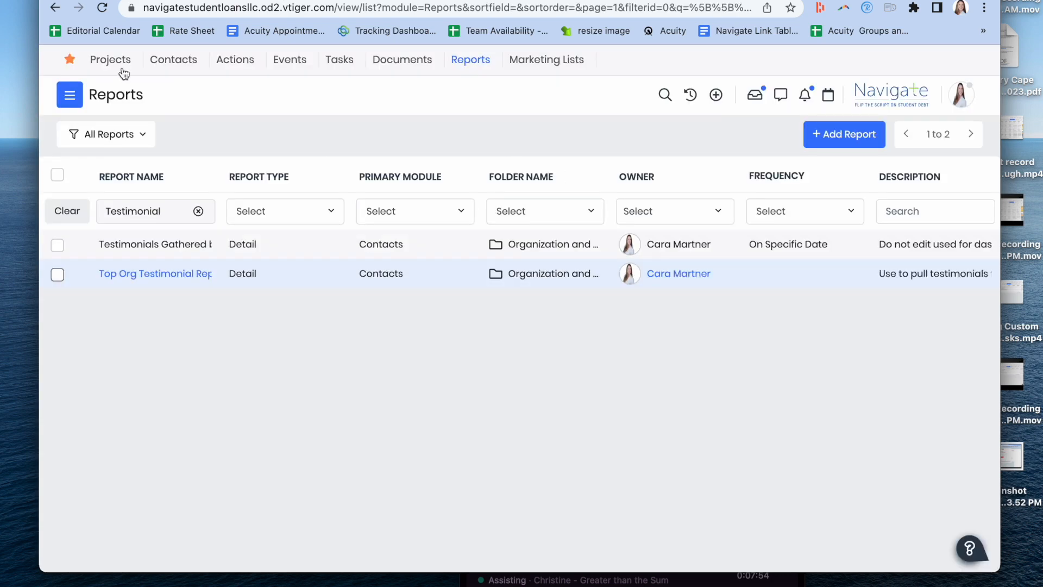
pyautogui.click(69, 95)
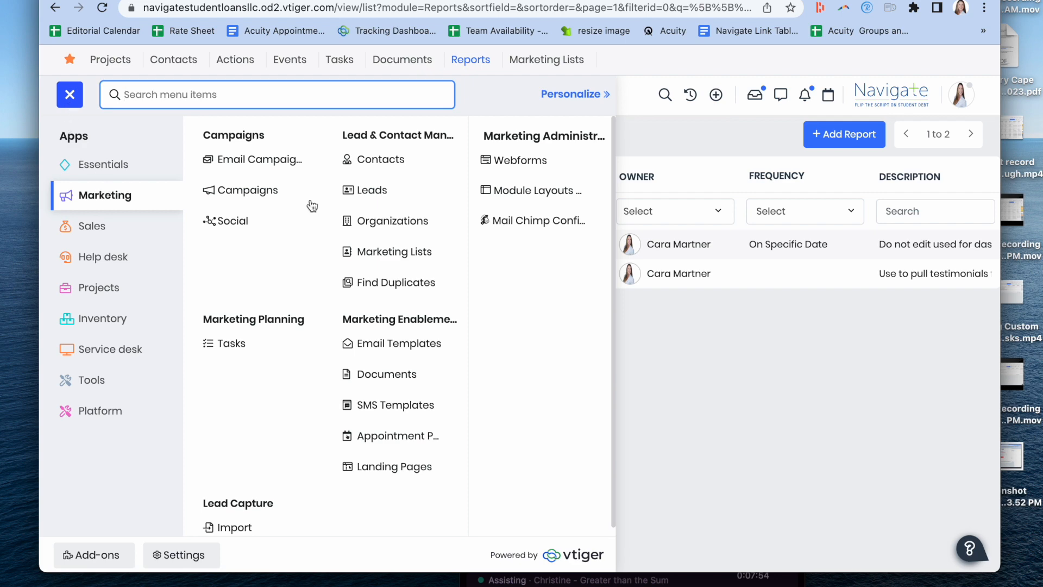
pyautogui.click(382, 221)
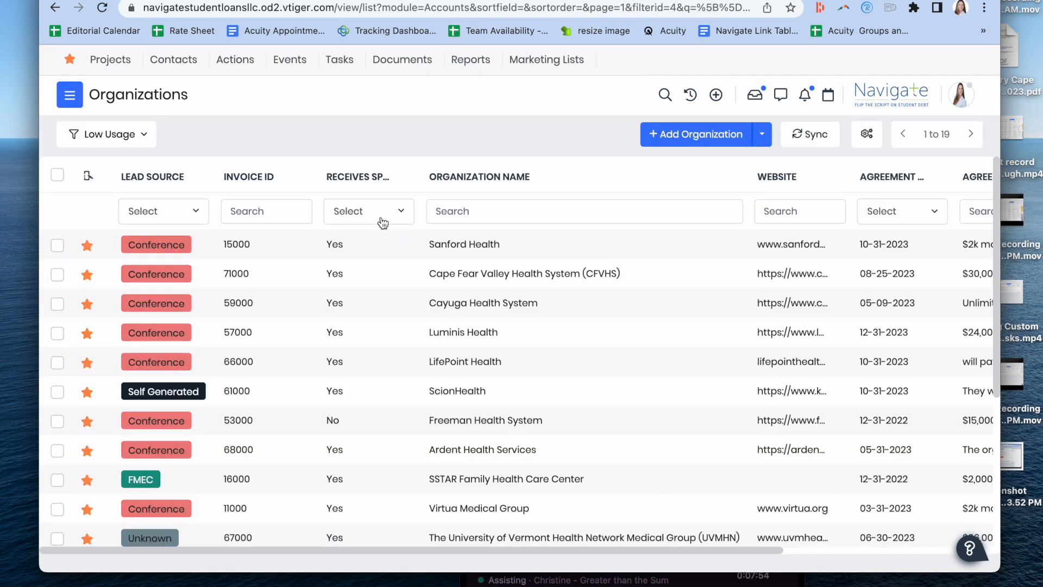
pyautogui.click(79, 134)
pyautogui.click(127, 266)
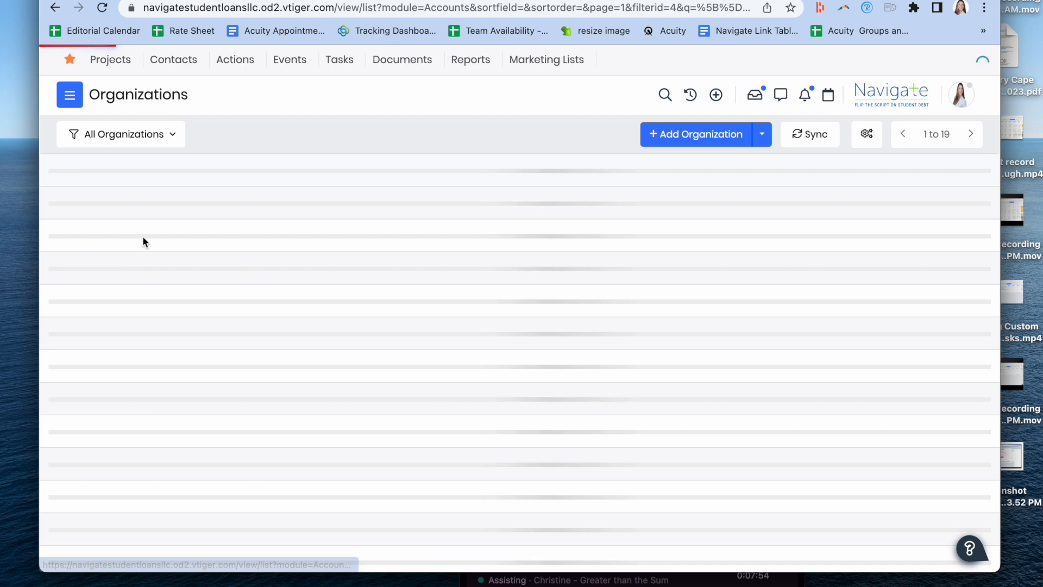
pyautogui.click(174, 137)
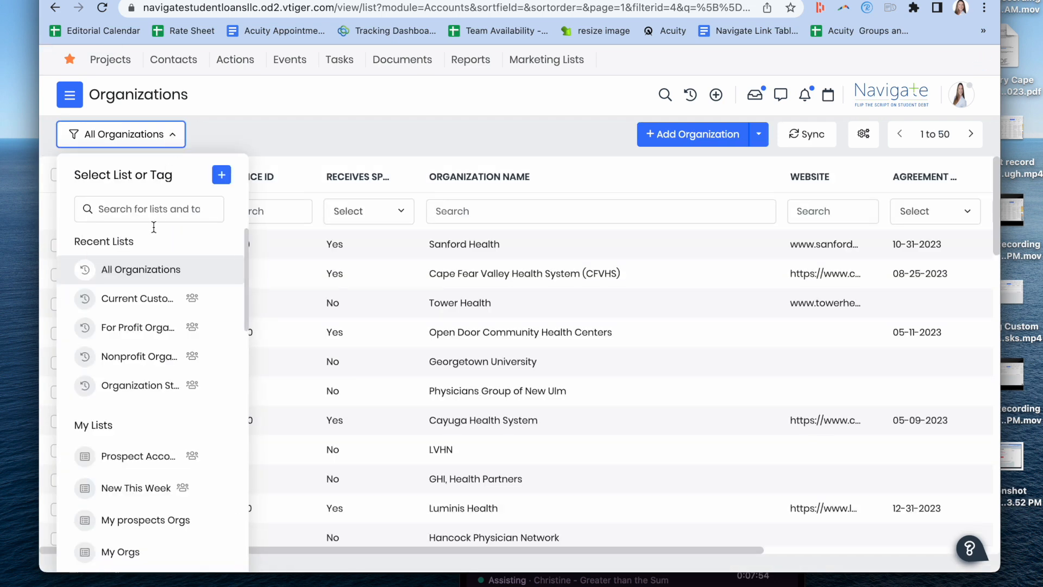
pyautogui.click(331, 135)
# Step: Search the organization names for "Sanford" to check how the organization is written
pyautogui.click(487, 219)
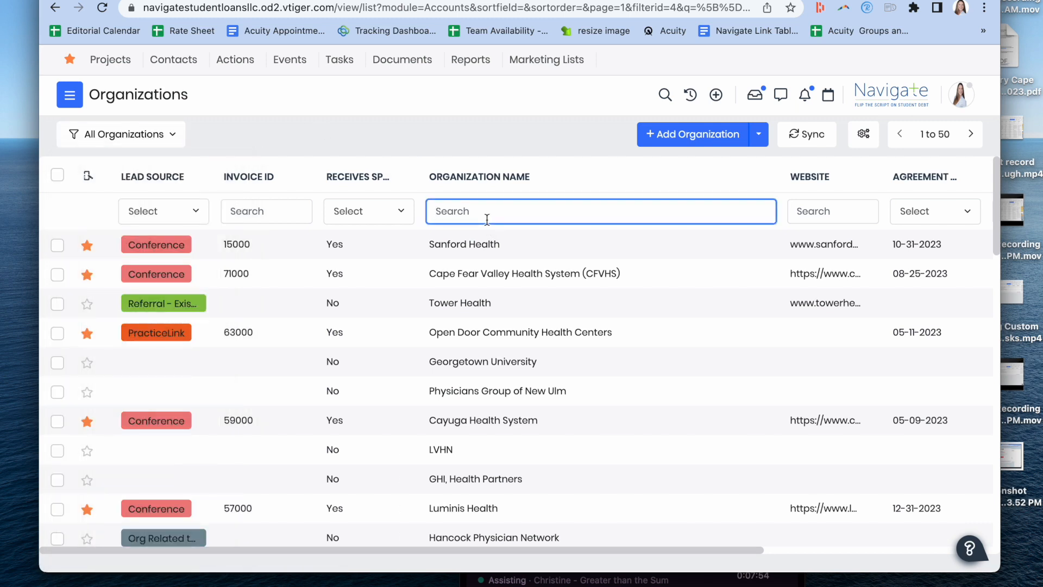
pyautogui.write('Sanford')
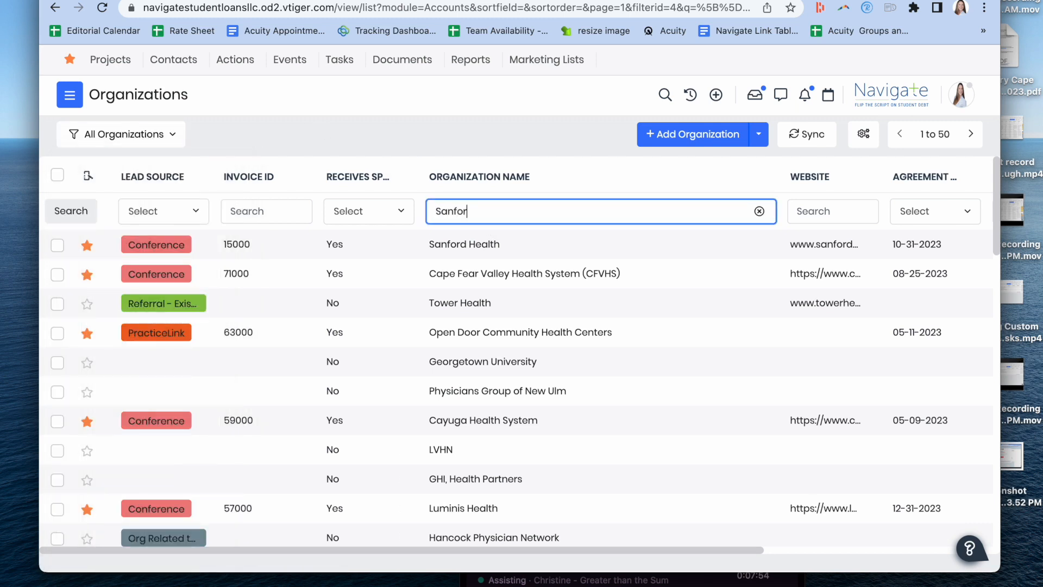
pyautogui.press('Return')
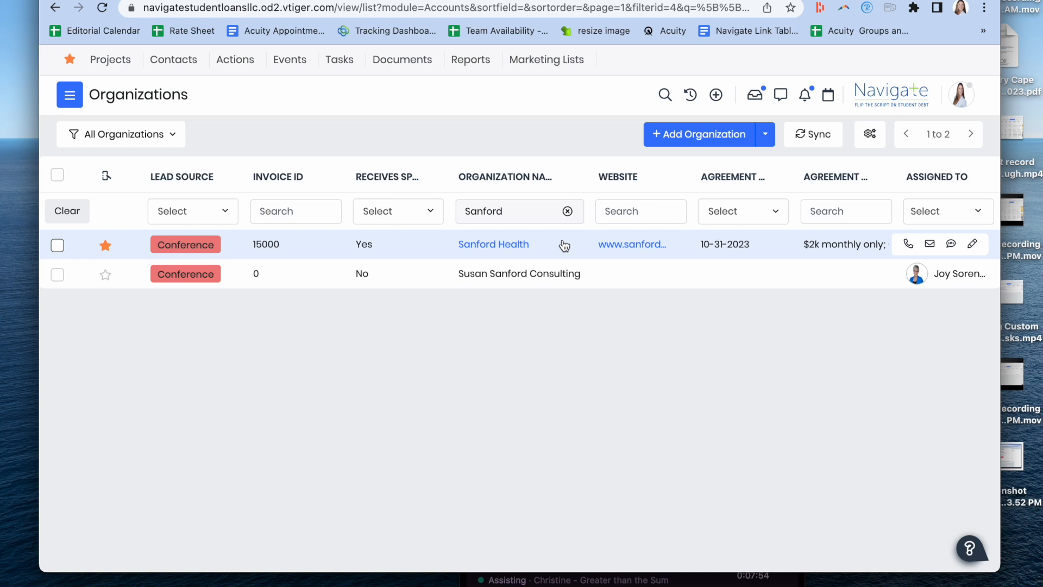
# Step: Return to the report being edited, save and run it for Sanford Health, and display its filter conditions
pyautogui.click(463, 0)
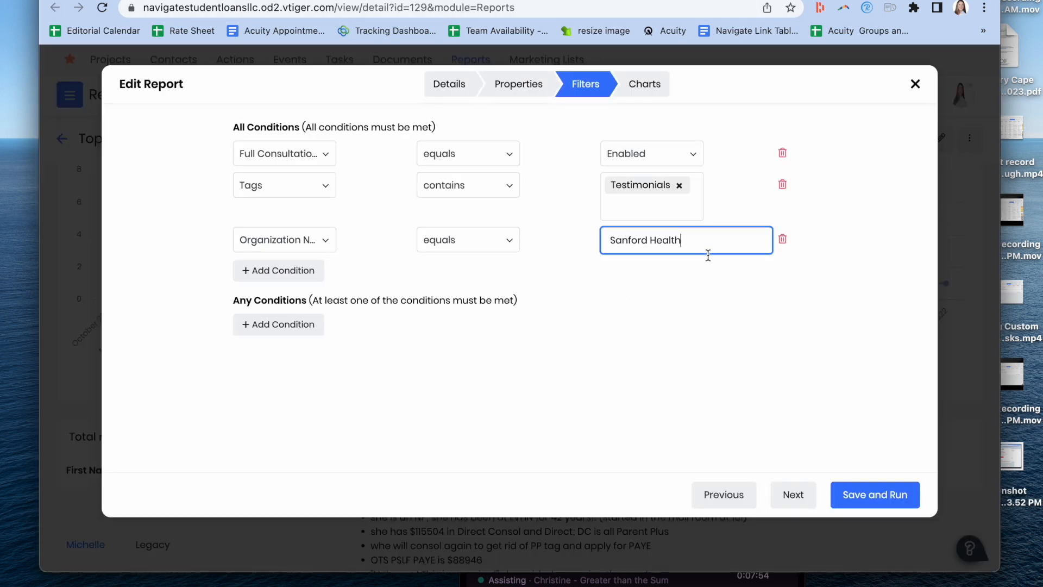
pyautogui.click(870, 497)
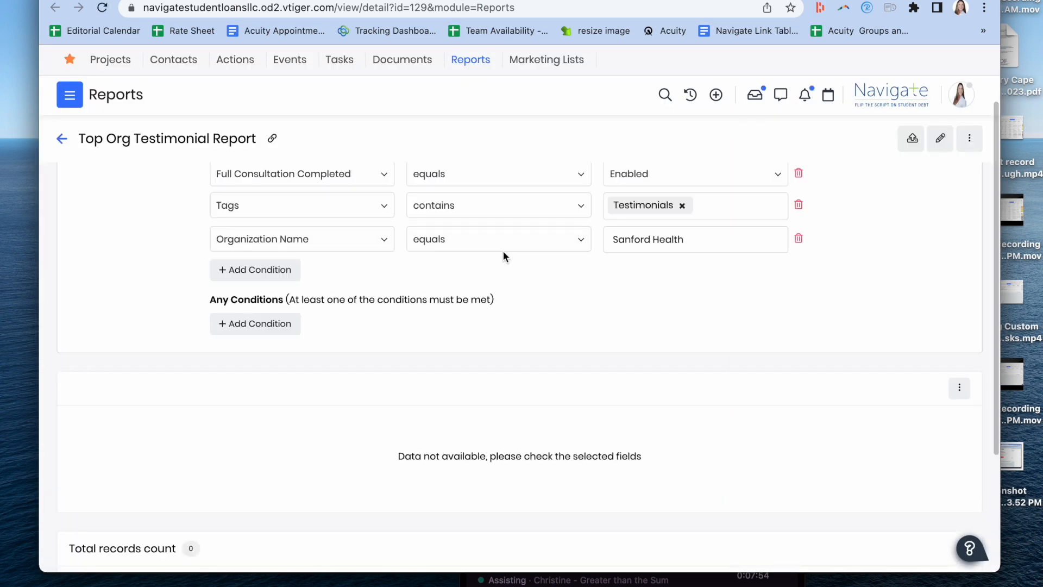
pyautogui.scroll(-1, 504, 252)
pyautogui.scroll(2, 504, 252)
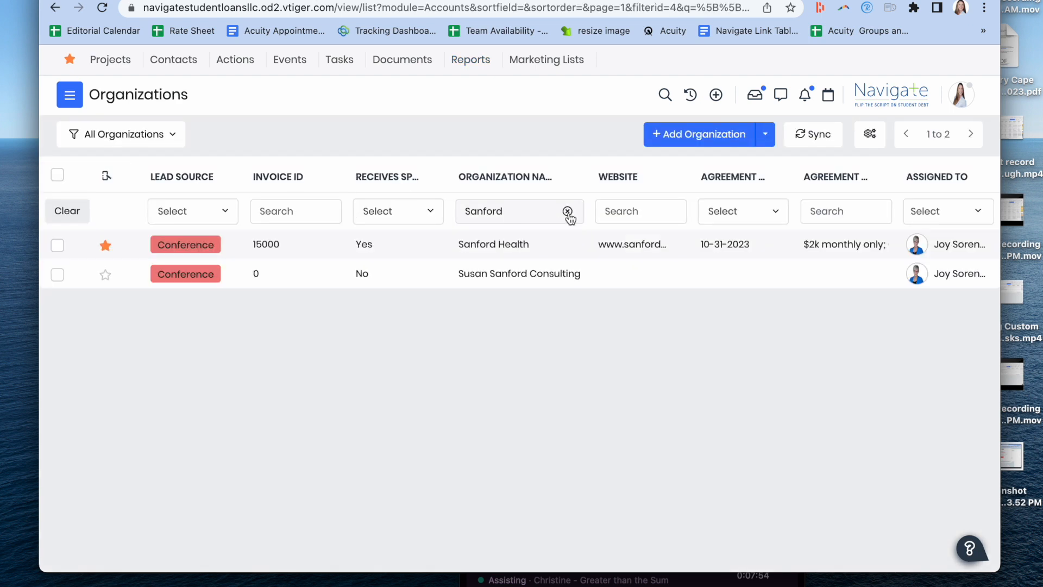
# Step: Clear the name search in the Organizations list, find LifePoint Health, and copy its name
pyautogui.click(567, 211)
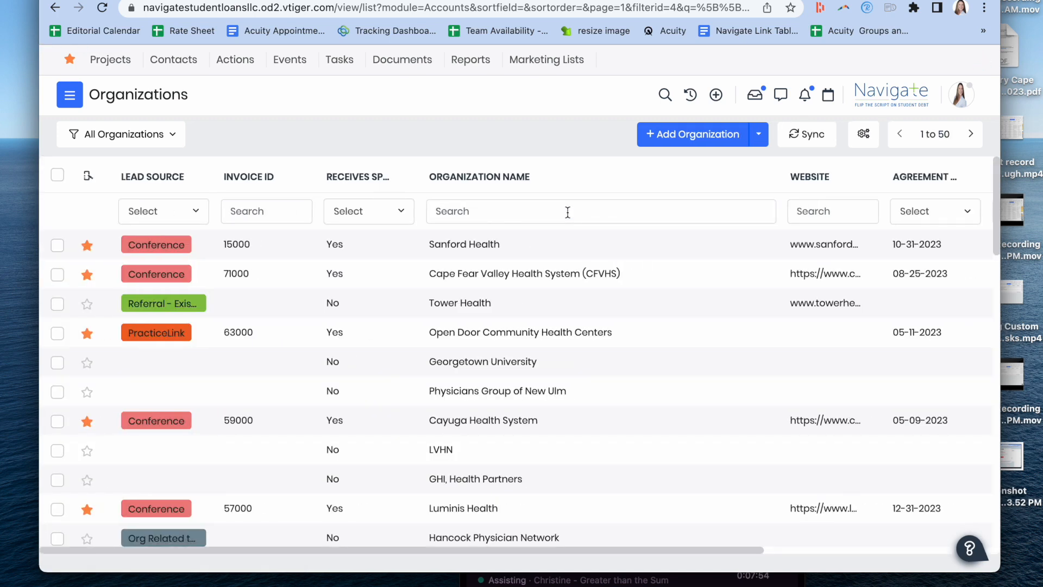
pyautogui.scroll(-5, 568, 212)
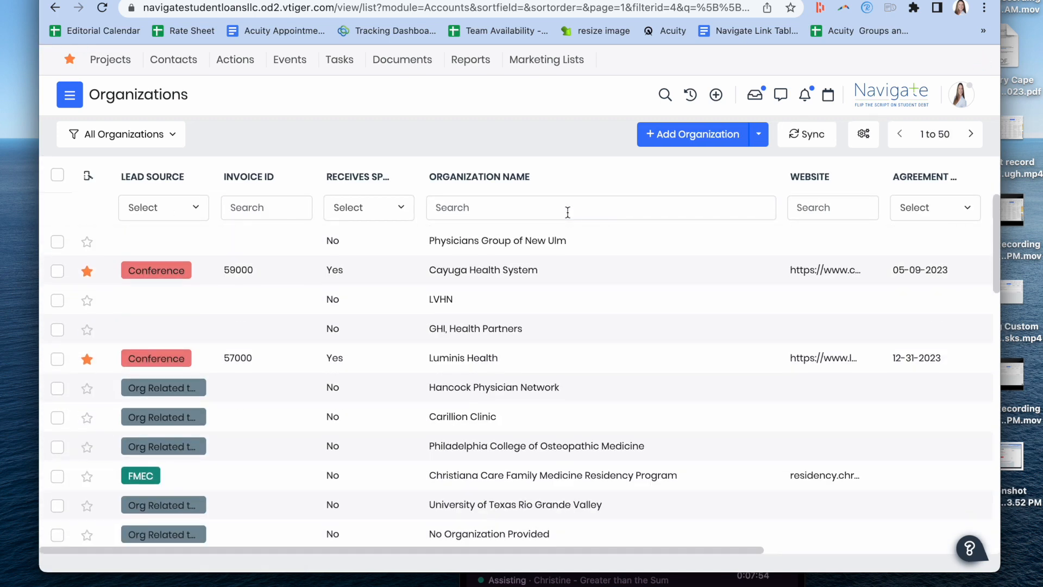
pyautogui.scroll(-5, 568, 212)
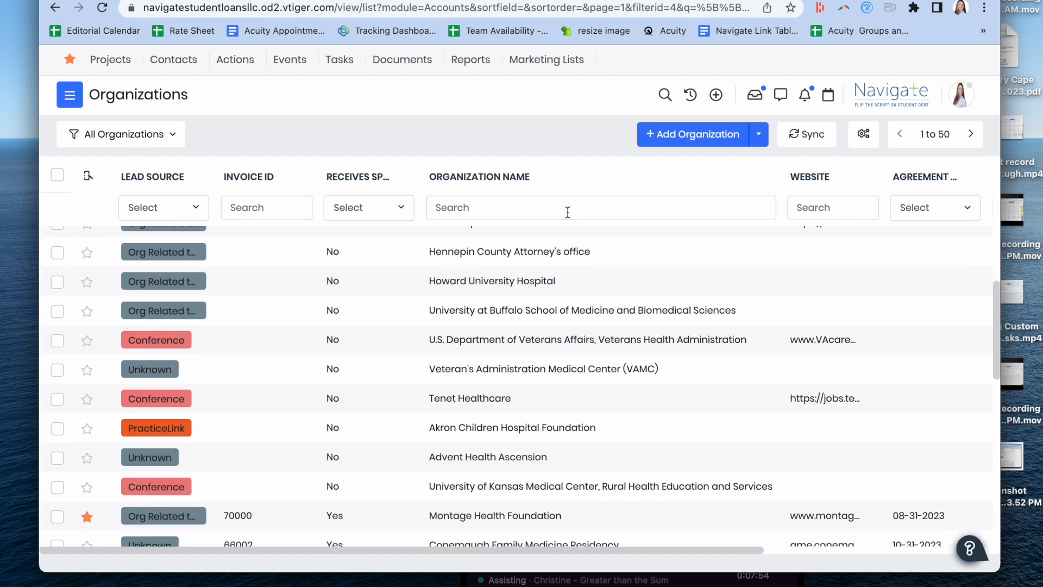
pyautogui.scroll(-3, 568, 212)
pyautogui.moveTo(506, 495); pyautogui.dragTo(428, 495)
pyautogui.press('super+c')
# Step: Replace the report's Organization Name condition value with "LifePoint Health" and apply the conditions
pyautogui.click(467, 1)
pyautogui.click(676, 293)
pyautogui.press('super+a')
pyautogui.press('super+v')
pyautogui.click(900, 431)
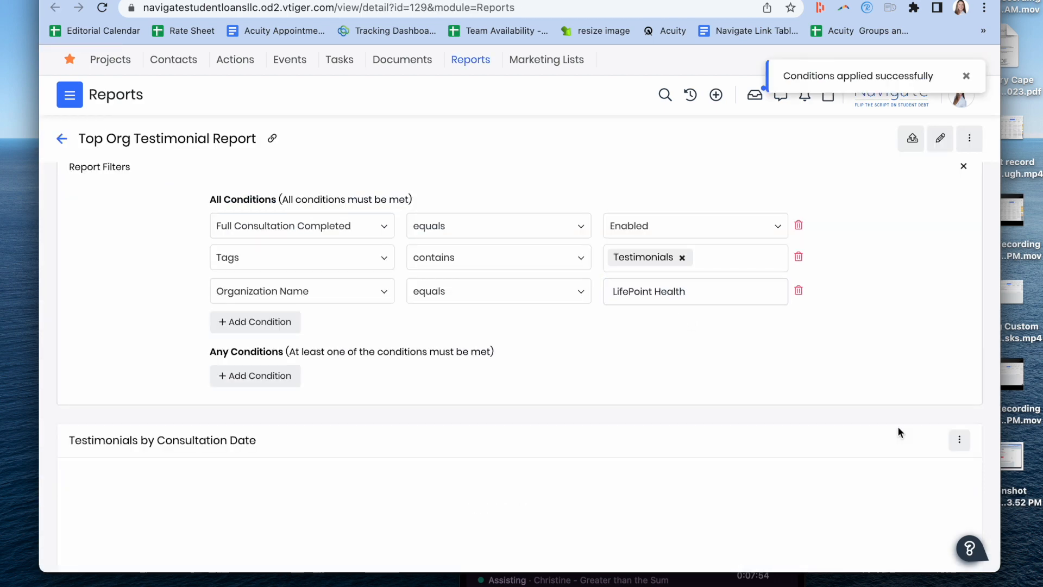
# Step: Check the report results for LifePoint Health, and return to the organization's entry in the All Organizations list
pyautogui.scroll(-3, 898, 432)
pyautogui.scroll(2, 899, 432)
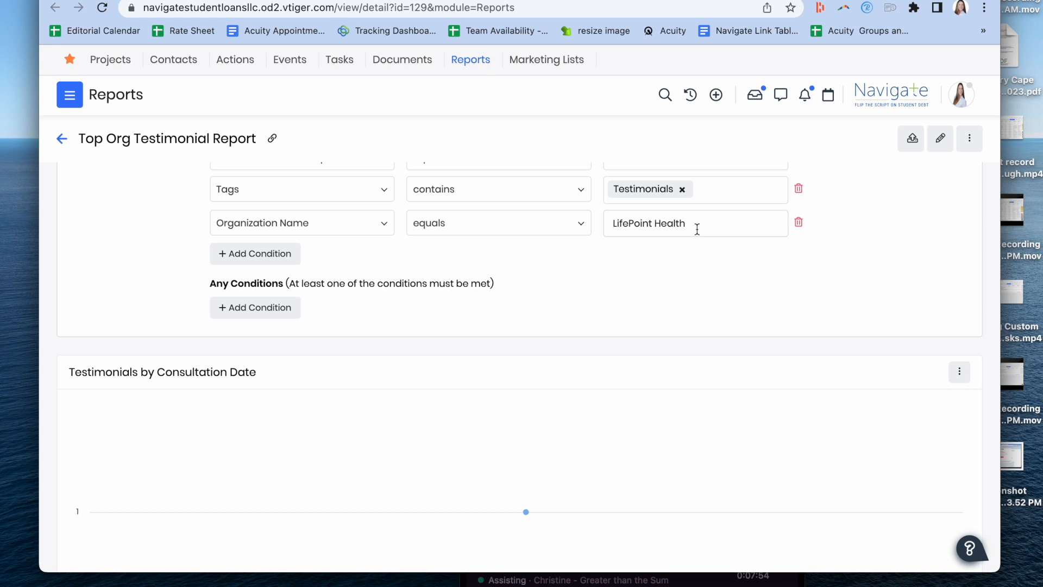
pyautogui.click(311, 0)
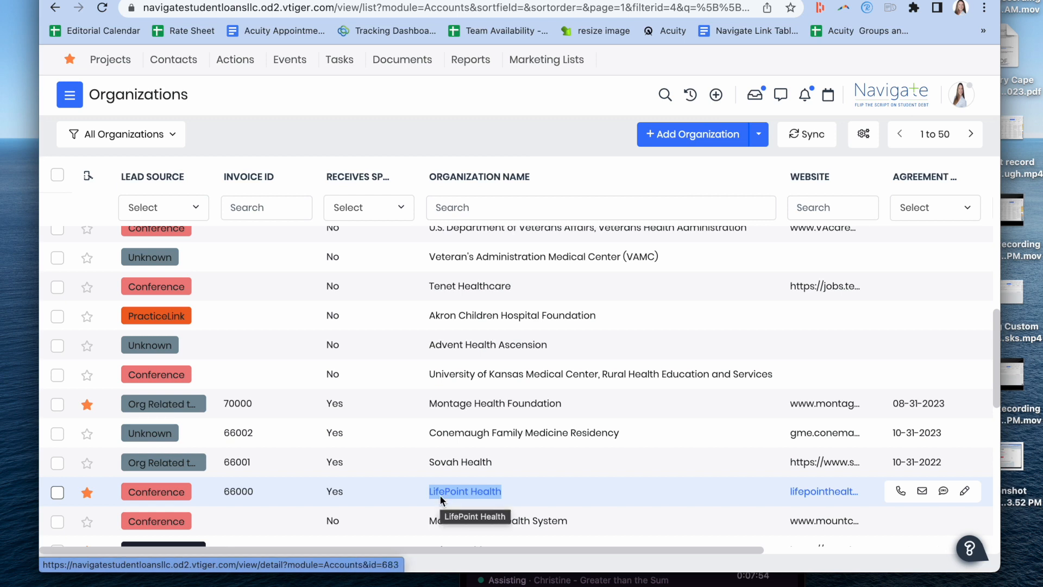
# Step: Return to the report, change the Organization Name condition value to "Lifepoint Health", and save and generate the report
pyautogui.click(445, 0)
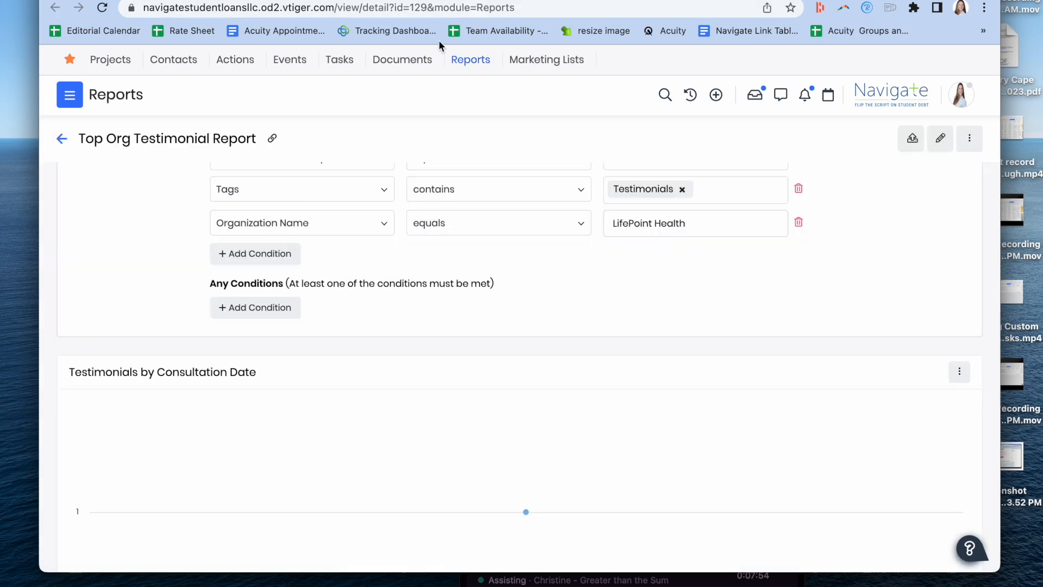
pyautogui.click(628, 223)
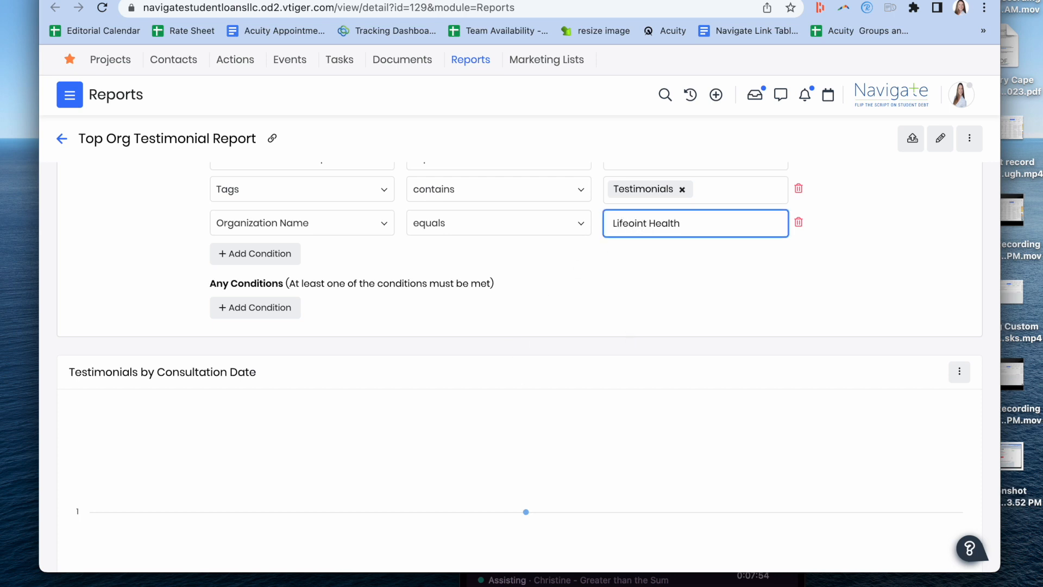
pyautogui.press('Delete')
pyautogui.write('p')
pyautogui.click(874, 348)
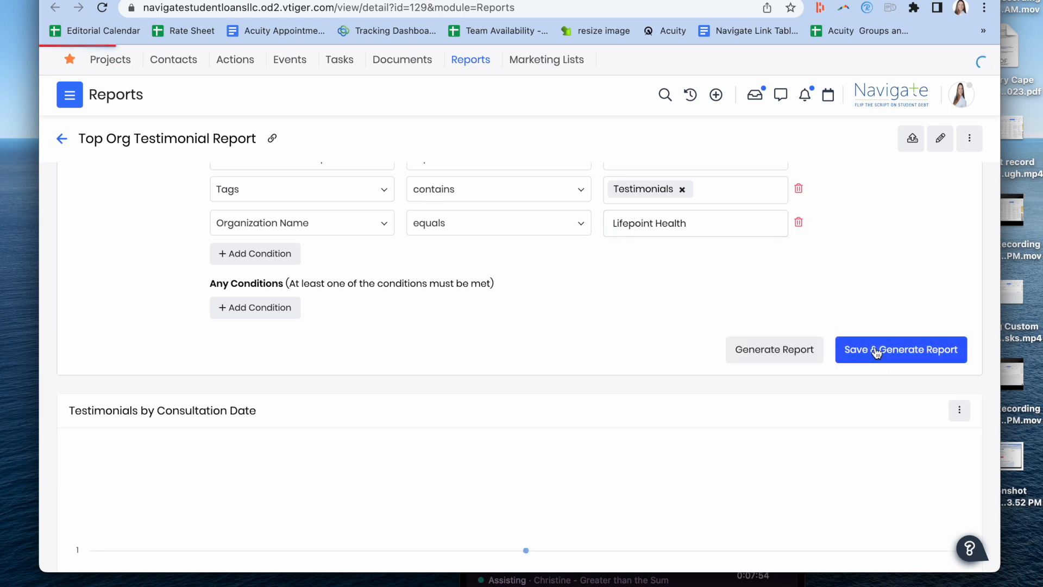
# Step: Review the testimonial chart, filter conditions and record details in the report for Lifepoint Health
pyautogui.scroll(-4, 875, 349)
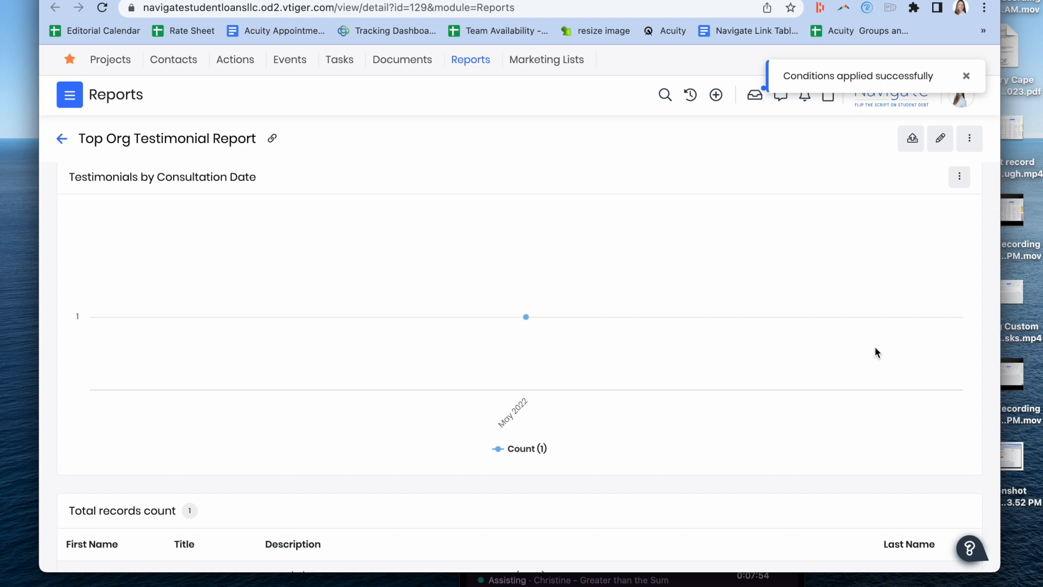
pyautogui.scroll(-3, 876, 347)
pyautogui.scroll(4, 875, 348)
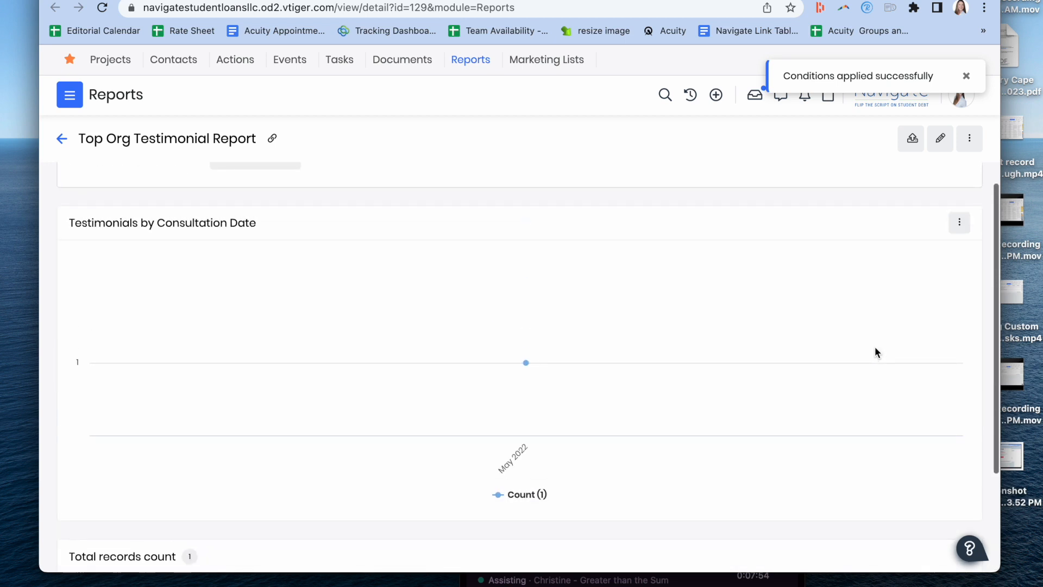
pyautogui.scroll(4, 875, 346)
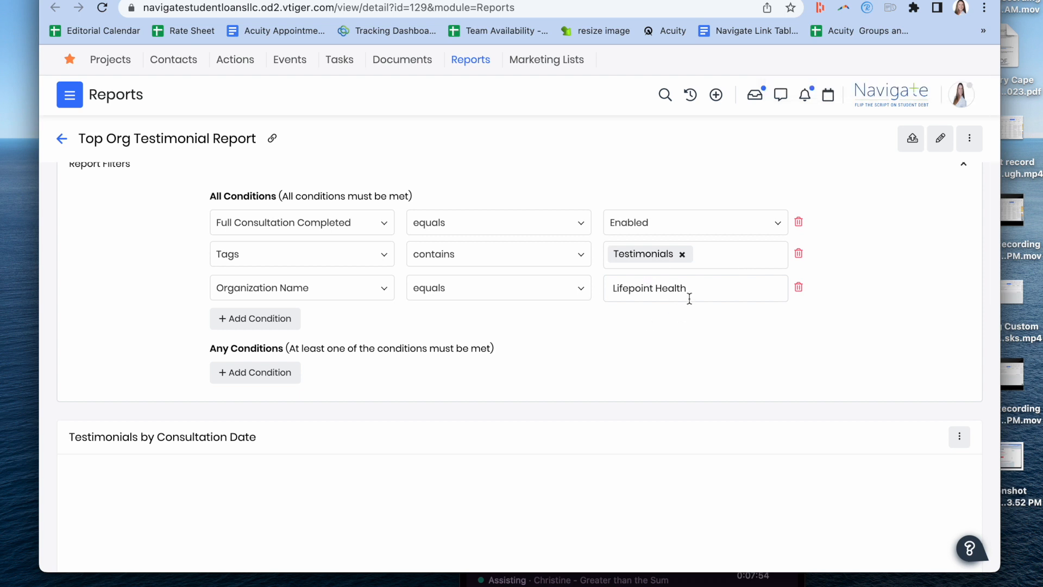
pyautogui.scroll(-6, 685, 308)
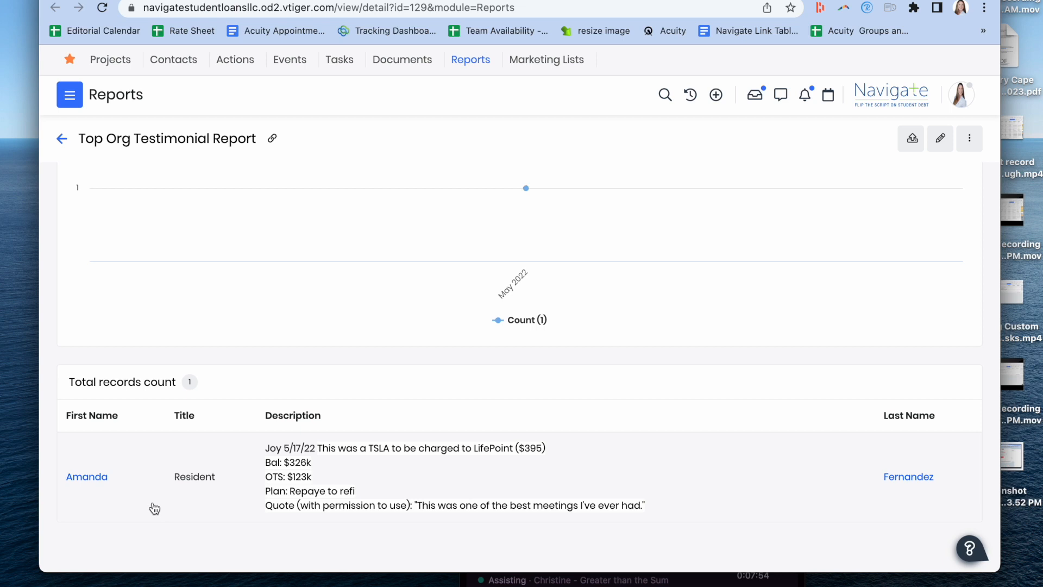
pyautogui.scroll(6, 413, 348)
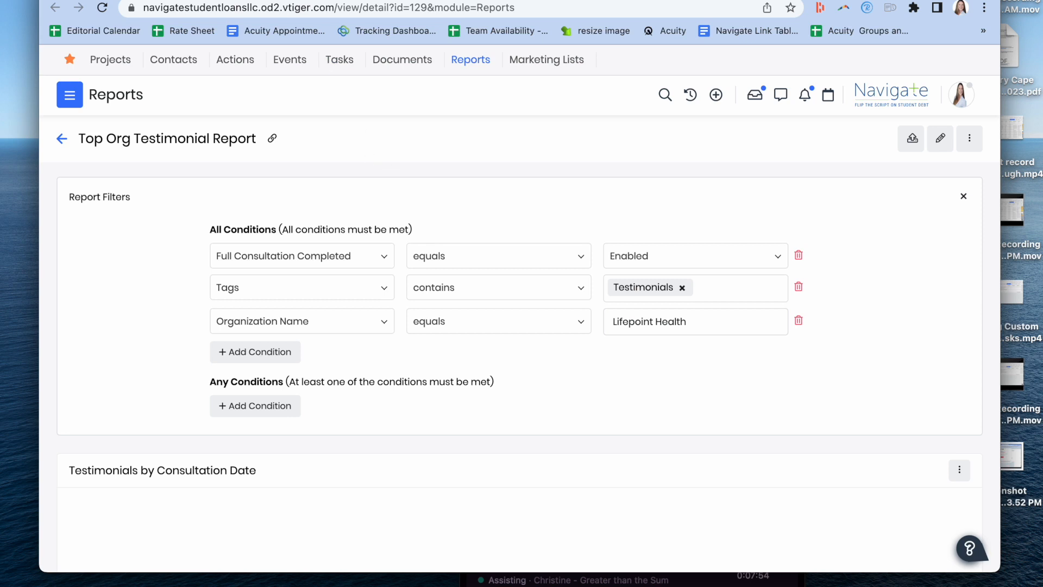
# Step: Return to the All Organizations list, find Freeman Health System, and copy its exact name
pyautogui.hotkey('ctrl', 'shift', 'Tab')
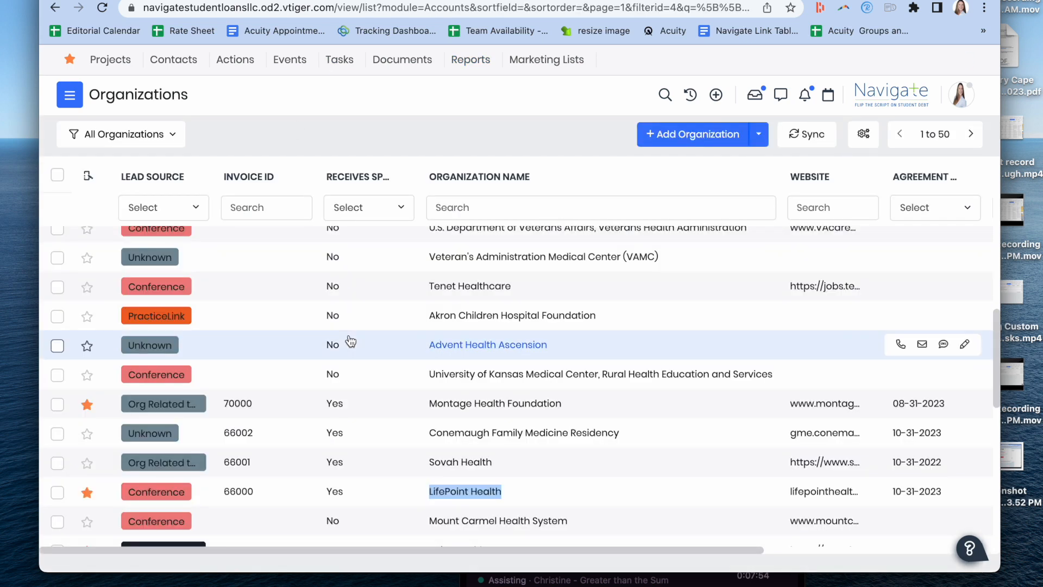
pyautogui.scroll(-3, 349, 342)
pyautogui.moveTo(544, 435); pyautogui.dragTo(426, 435)
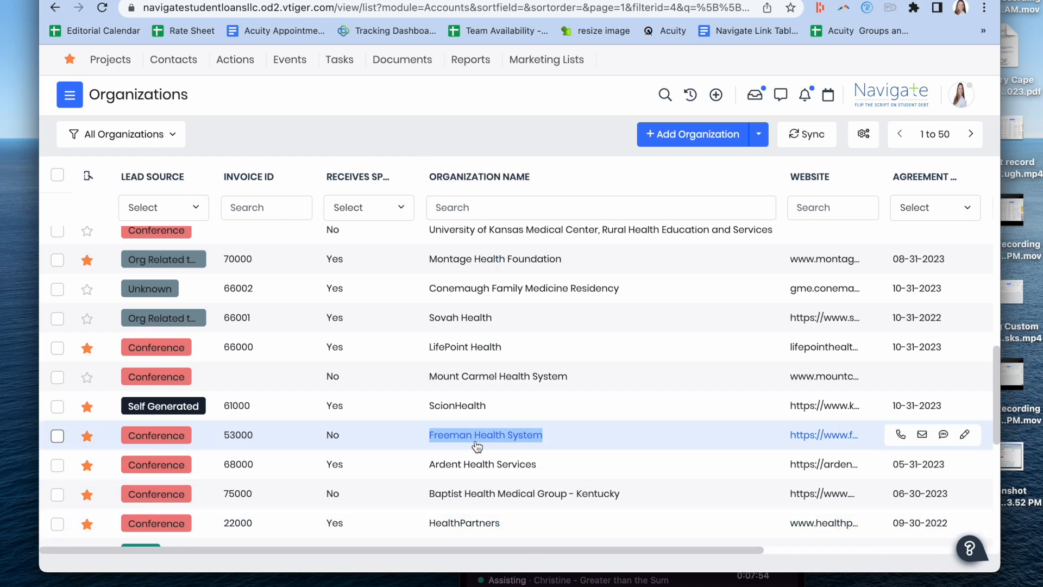
# Step: Set the report's Organization Name condition to "Freeman Health System", save and generate the report, and check its records
pyautogui.click(405, 1)
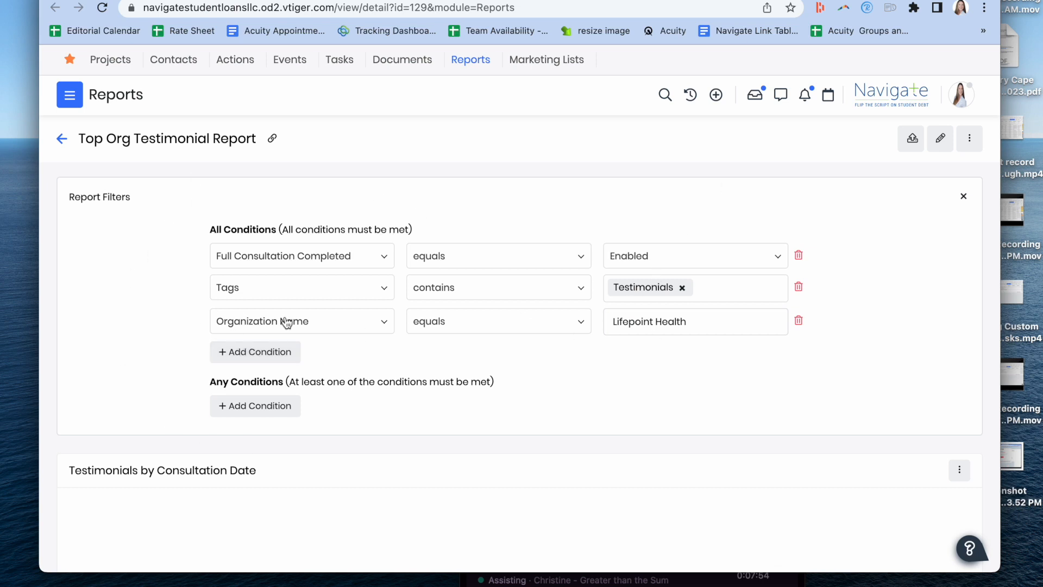
pyautogui.tripleClick(631, 323)
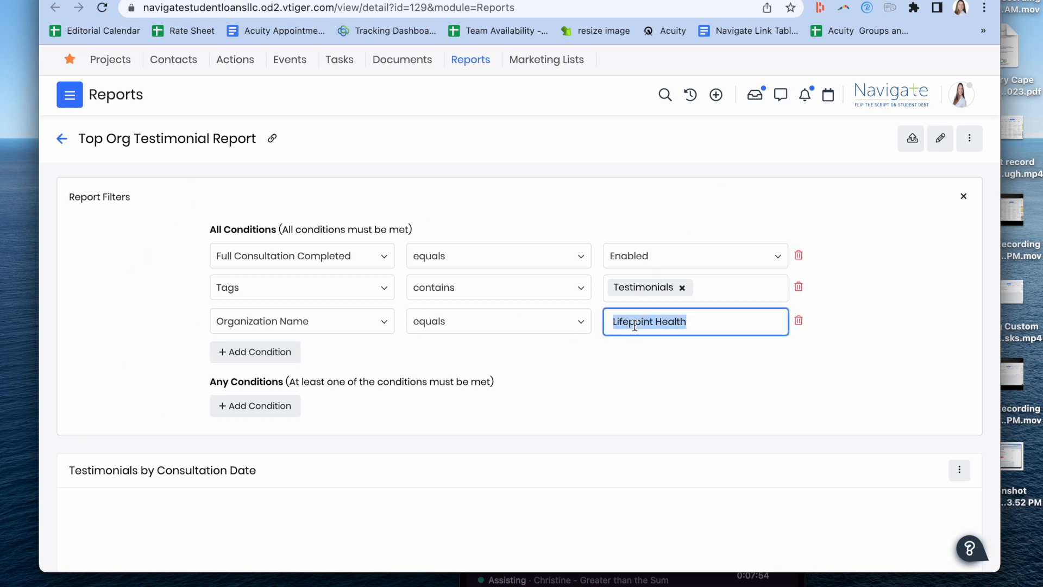
pyautogui.write('Freeman Health System')
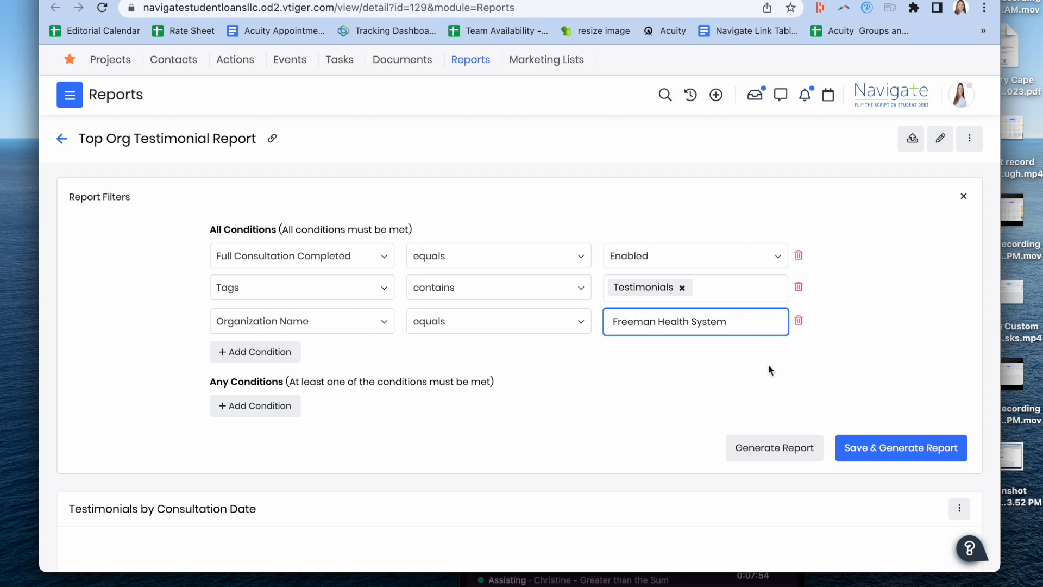
pyautogui.click(885, 451)
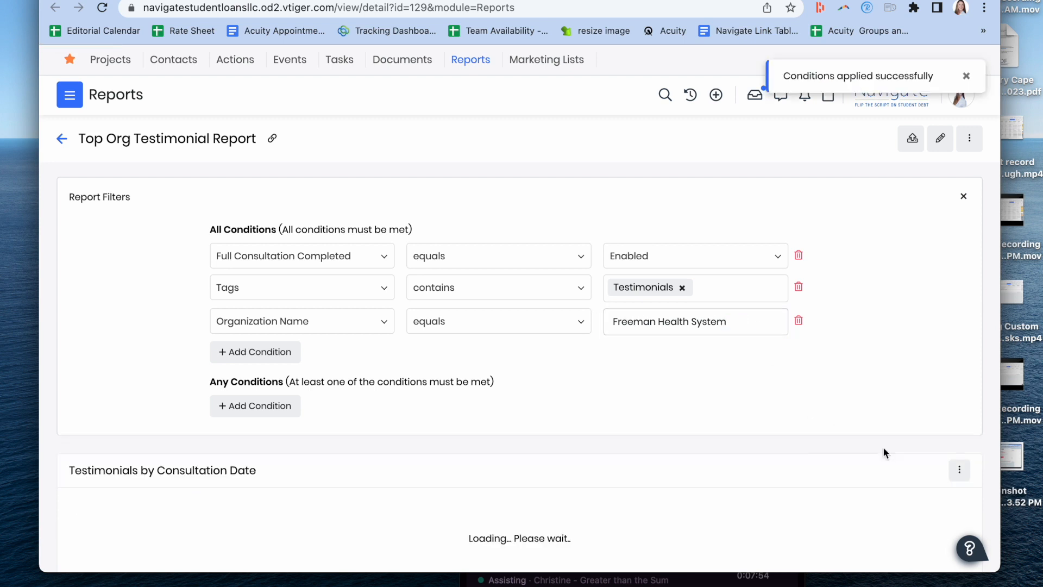
pyautogui.scroll(-4, 884, 452)
pyautogui.scroll(-1, 883, 453)
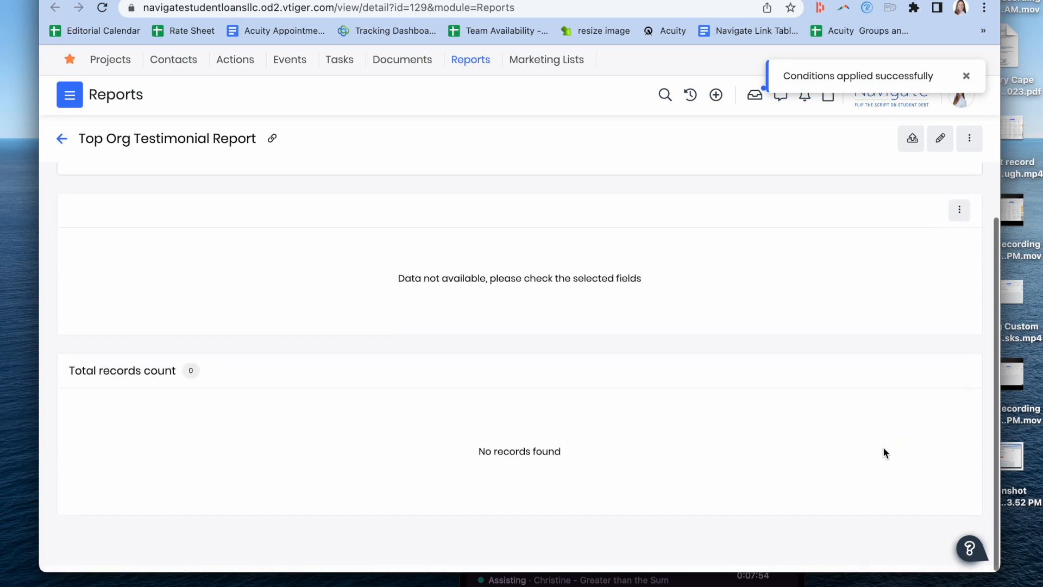
# Step: Go back to the All Organizations list, find HealthPartners, and copy its exact name
pyautogui.click(266, 1)
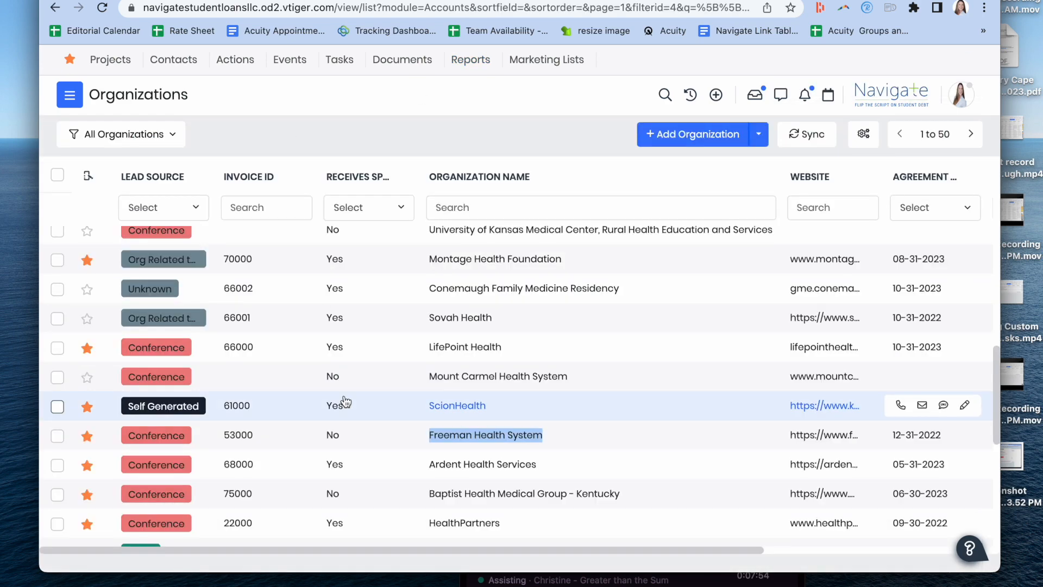
pyautogui.scroll(-2, 370, 407)
pyautogui.moveTo(521, 420); pyautogui.dragTo(416, 415)
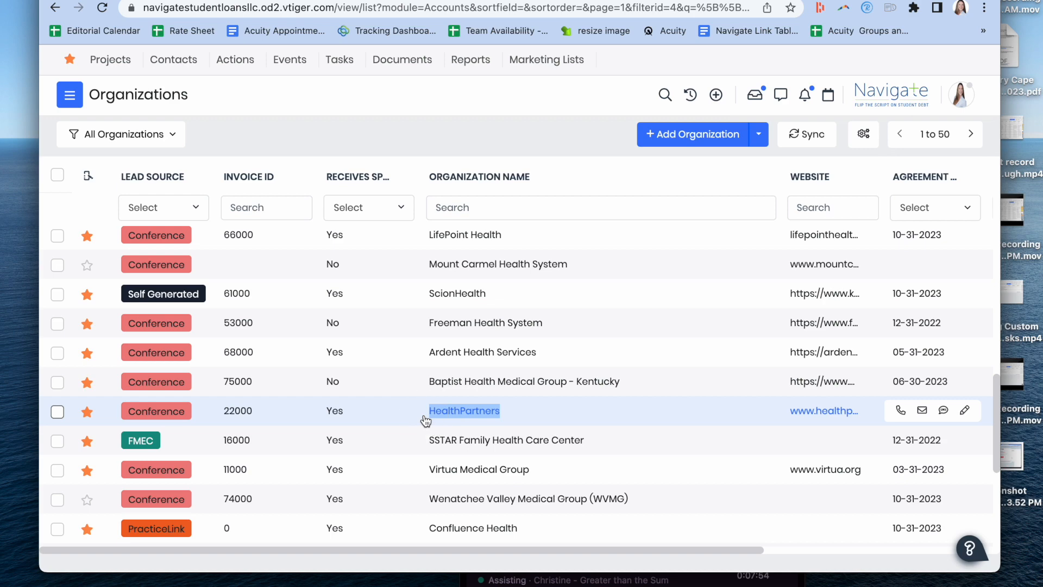
# Step: Set the report's Organization Name condition to "HealthPartners", and save and generate the report
pyautogui.scroll(5, 650, 314)
pyautogui.tripleClick(676, 320)
pyautogui.write('HealthPartners')
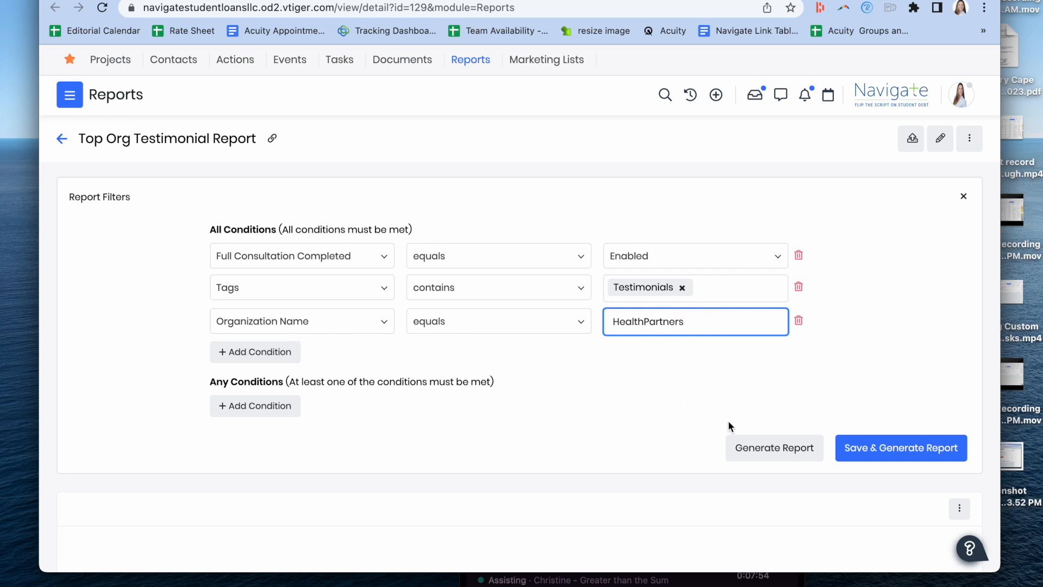
pyautogui.click(853, 448)
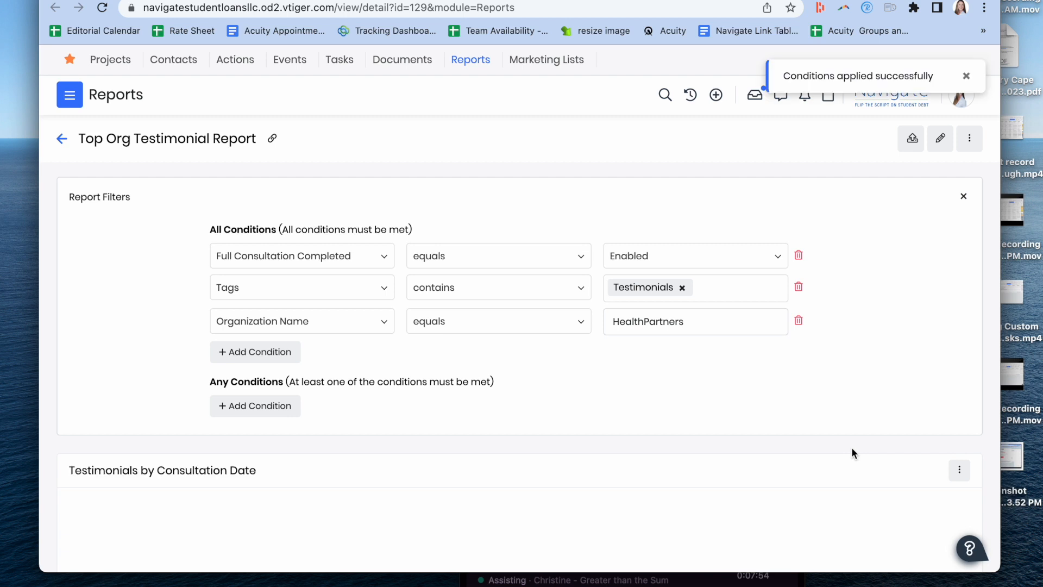
# Step: Examine the HealthPartners chart and read through the testimonial quotes in each record's description
pyautogui.scroll(-3, 853, 454)
pyautogui.scroll(-3, 852, 452)
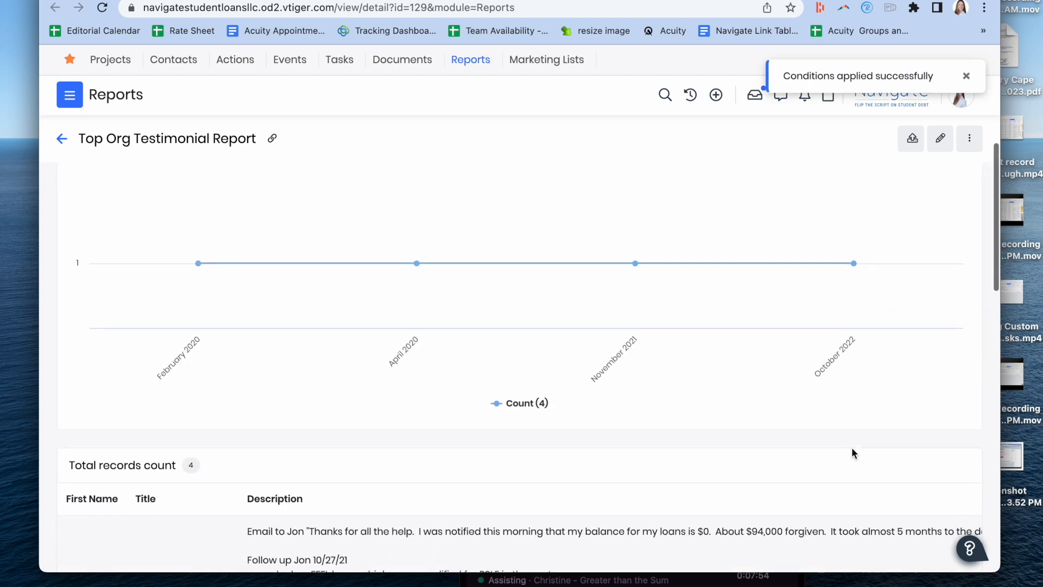
pyautogui.scroll(-2, 514, 485)
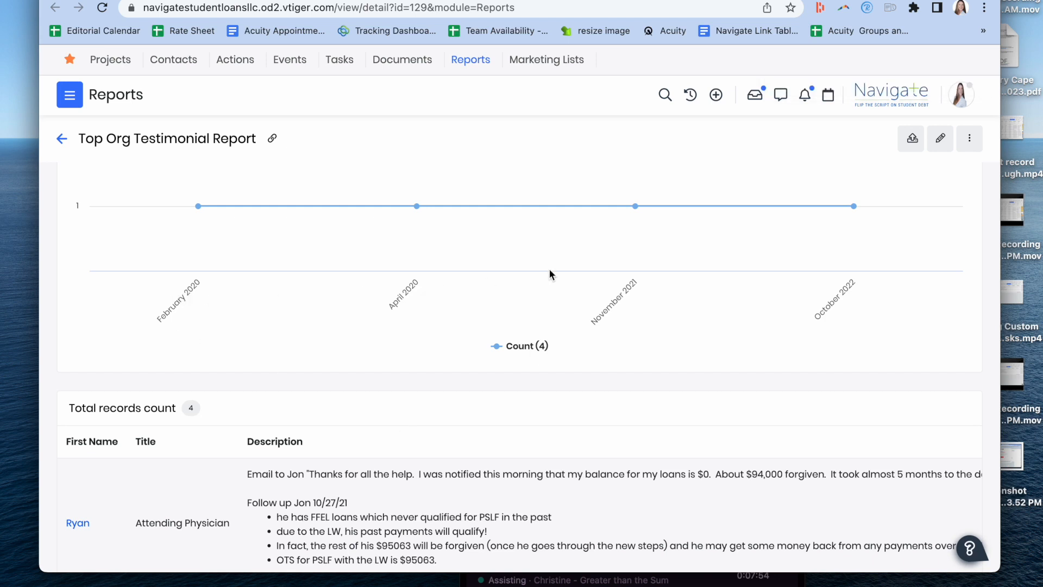
pyautogui.scroll(-4, 830, 272)
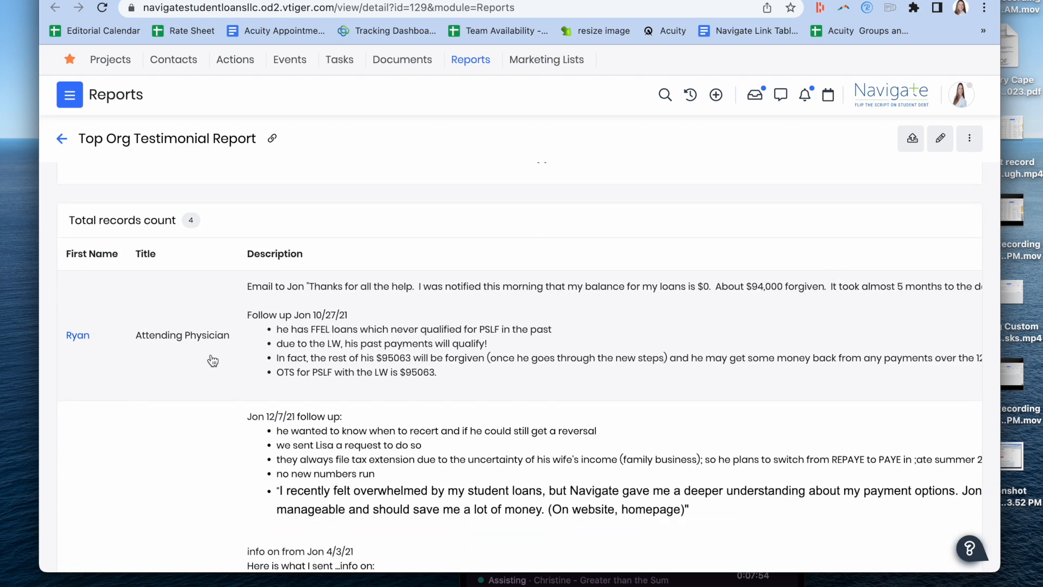
pyautogui.scroll(-1, 512, 198)
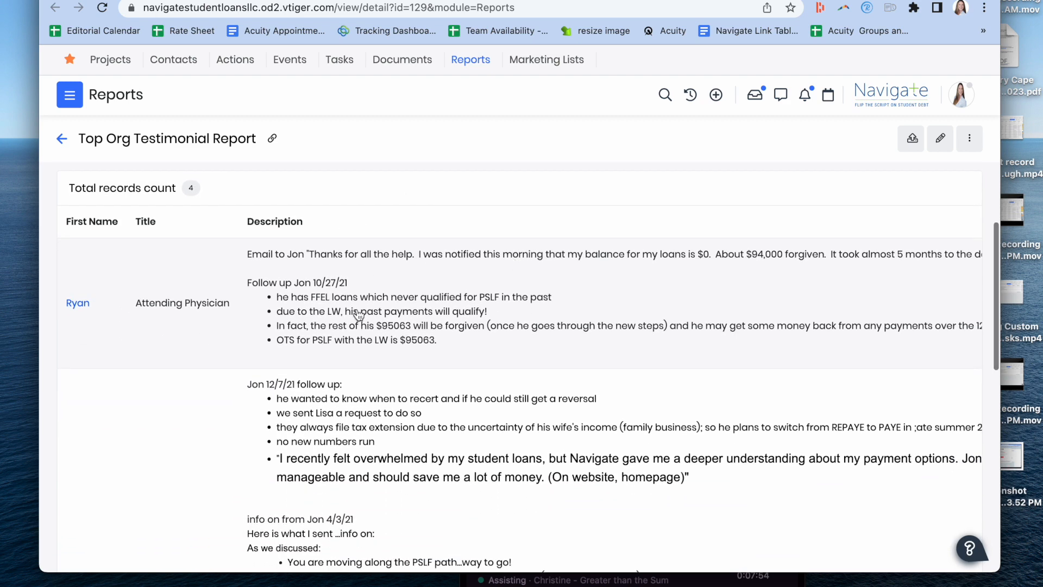
pyautogui.scroll(-2, 356, 312)
pyautogui.scroll(-2, 358, 313)
pyautogui.scroll(-5, 358, 315)
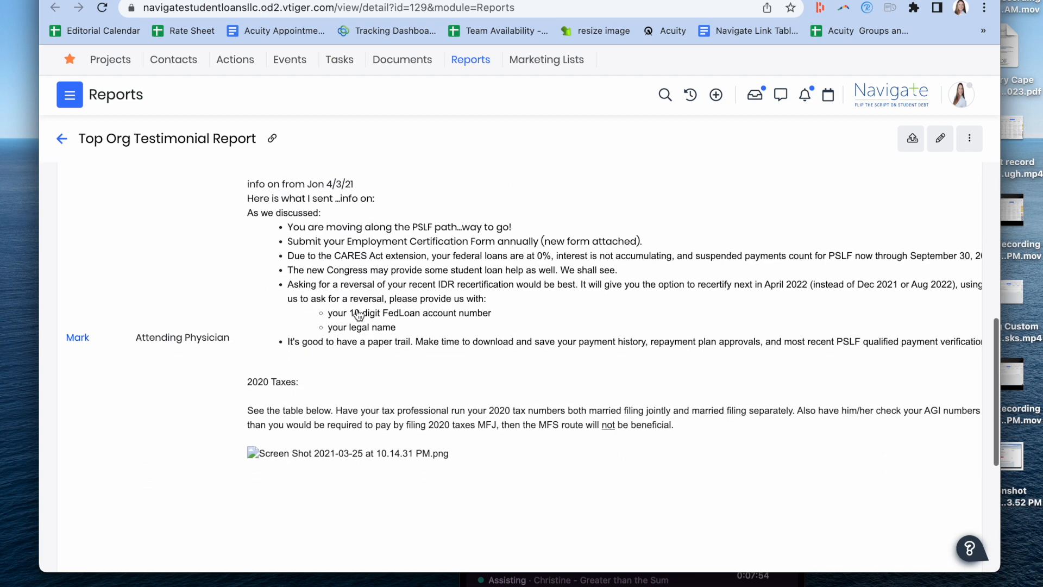
pyautogui.scroll(-10, 358, 315)
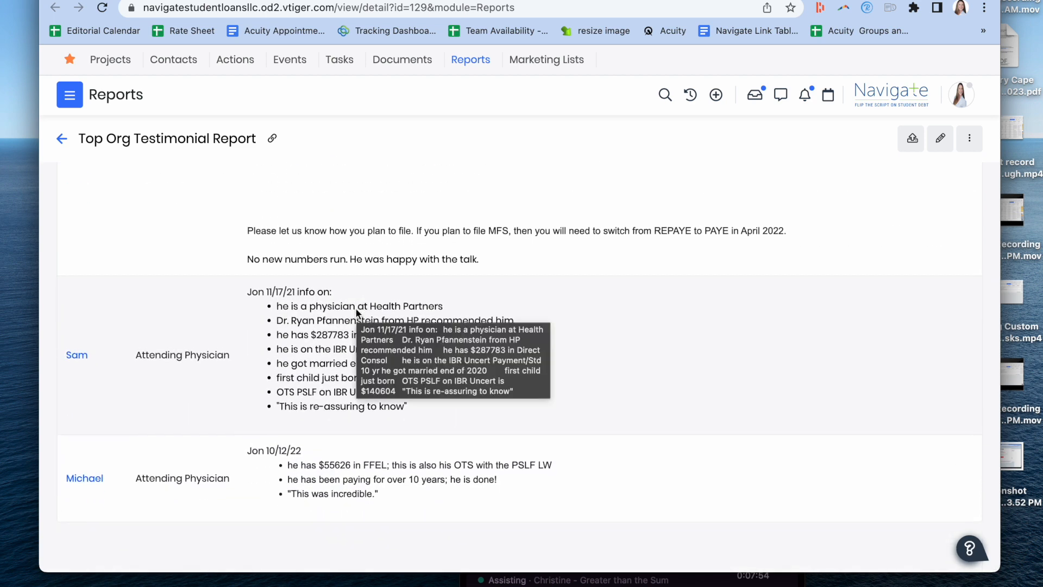
pyautogui.scroll(15, 357, 311)
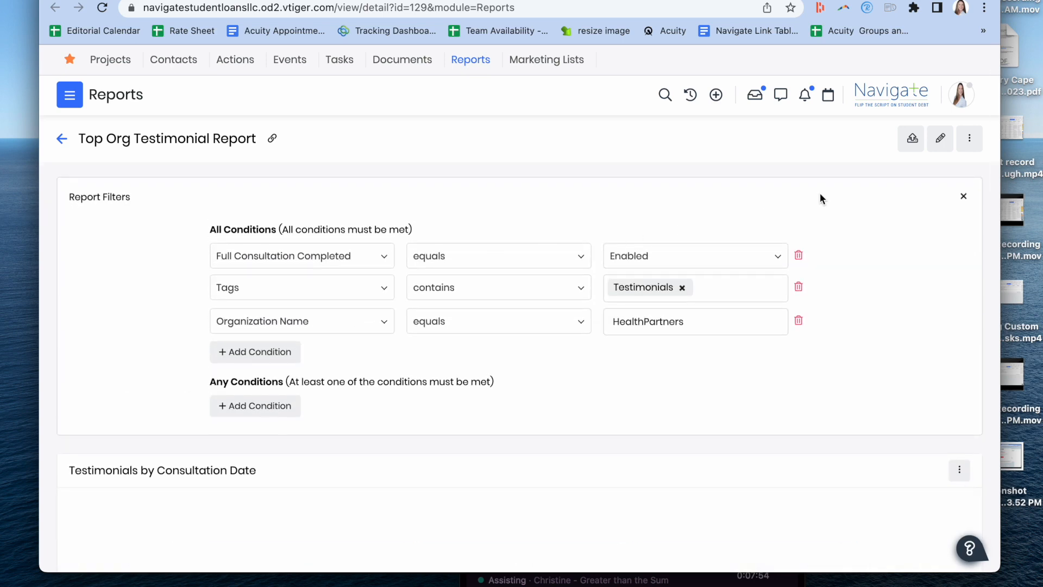
# Step: Export the HealthPartners testimonial report as a CSV file and as an Excel file
pyautogui.click(911, 145)
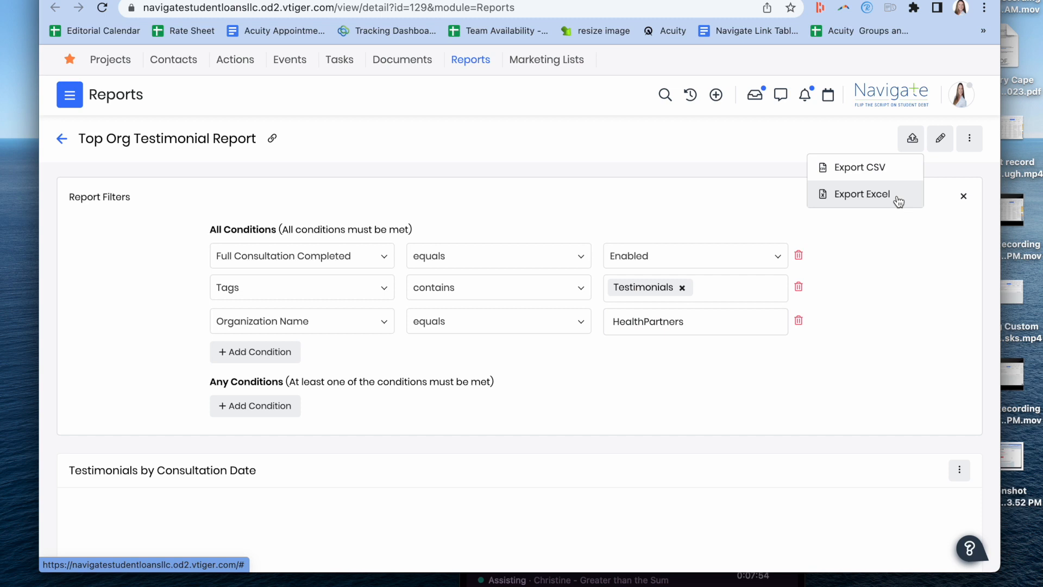
pyautogui.click(864, 172)
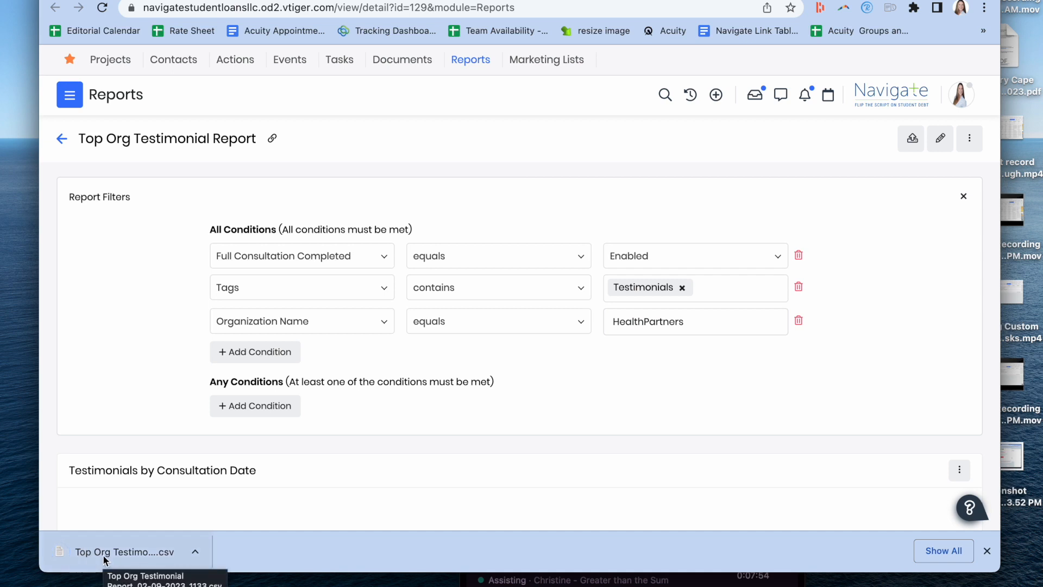
pyautogui.click(912, 139)
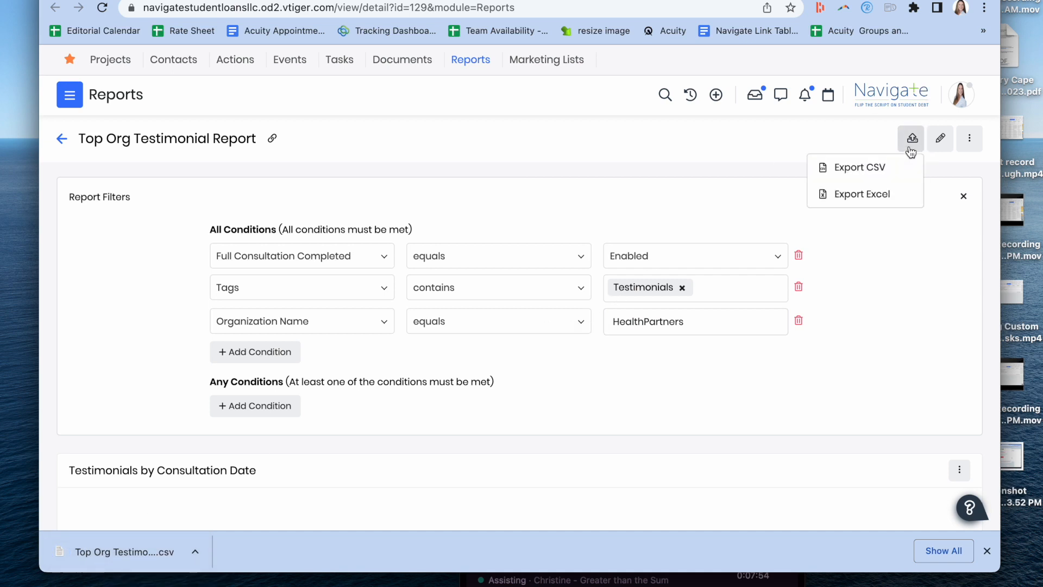
pyautogui.click(868, 196)
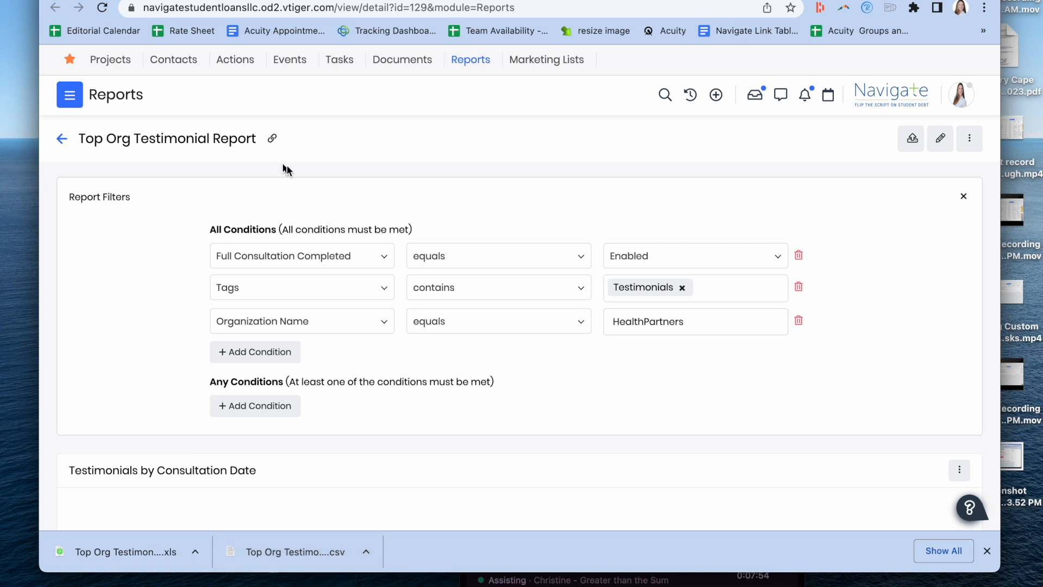
# Step: Open the exported CSV in Numbers, save it as "Top Org Testimonial Report_02-09-2023_1133 HealthPartners", and minimize its window
pyautogui.click(277, 548)
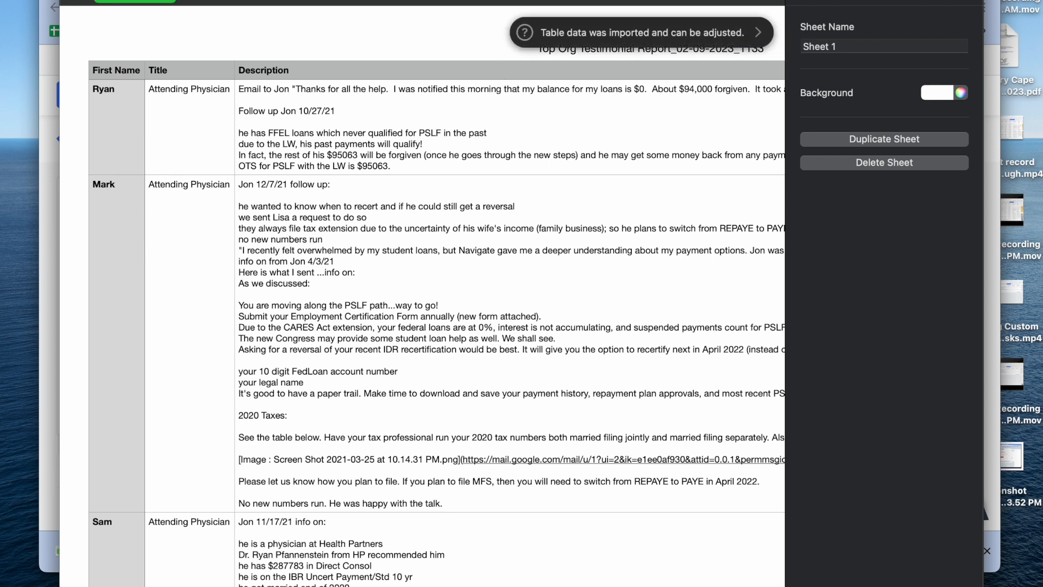
pyautogui.click(643, 0)
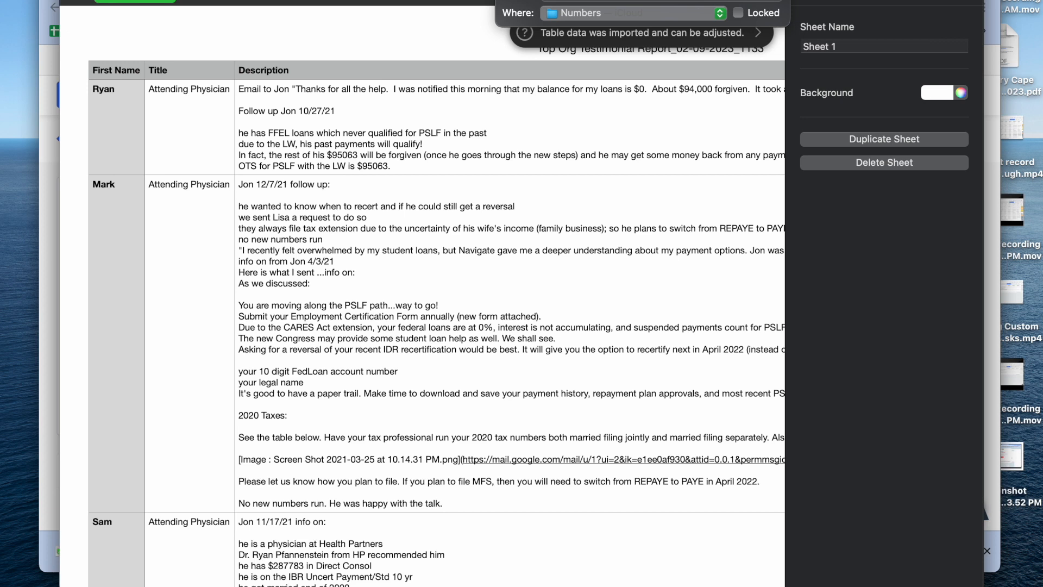
pyautogui.press('Return')
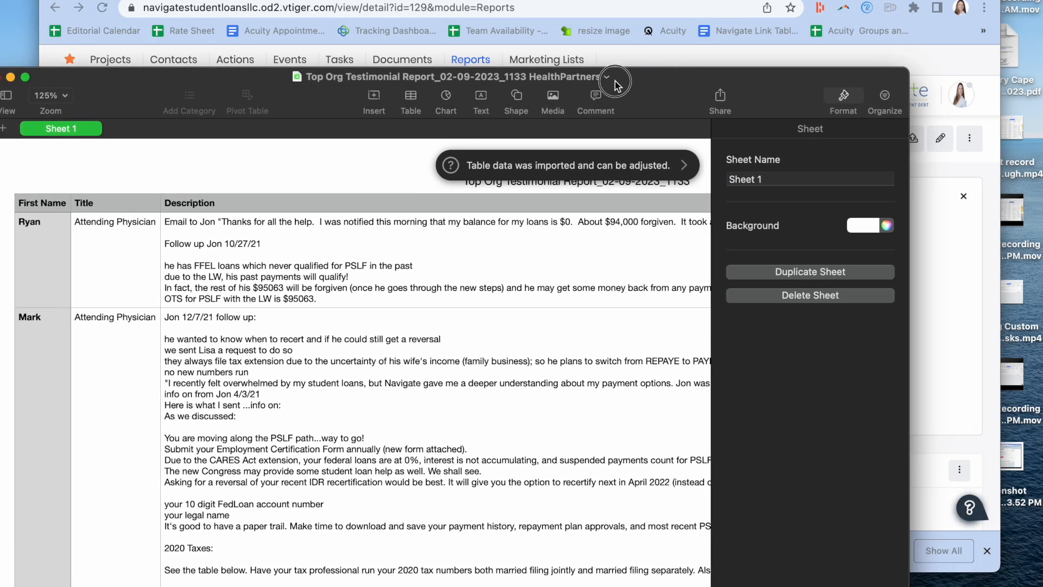
pyautogui.moveTo(616, 83); pyautogui.dragTo(732, 68)
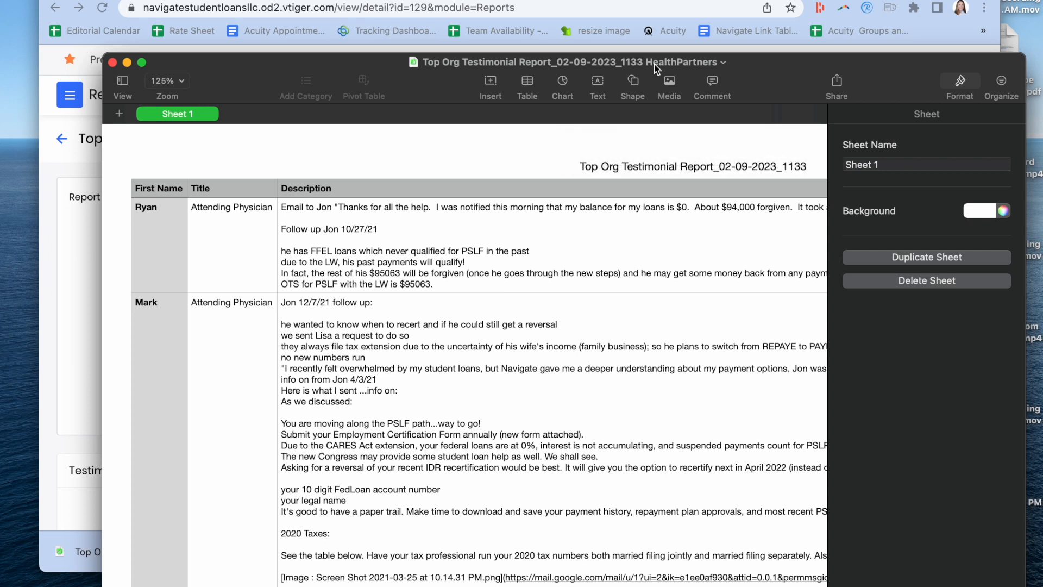
pyautogui.click(127, 62)
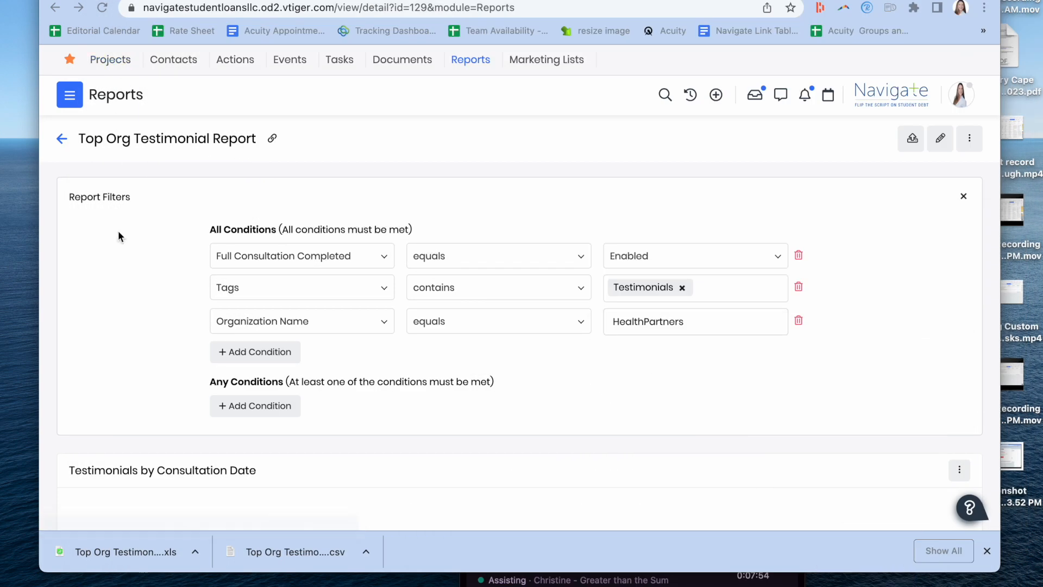